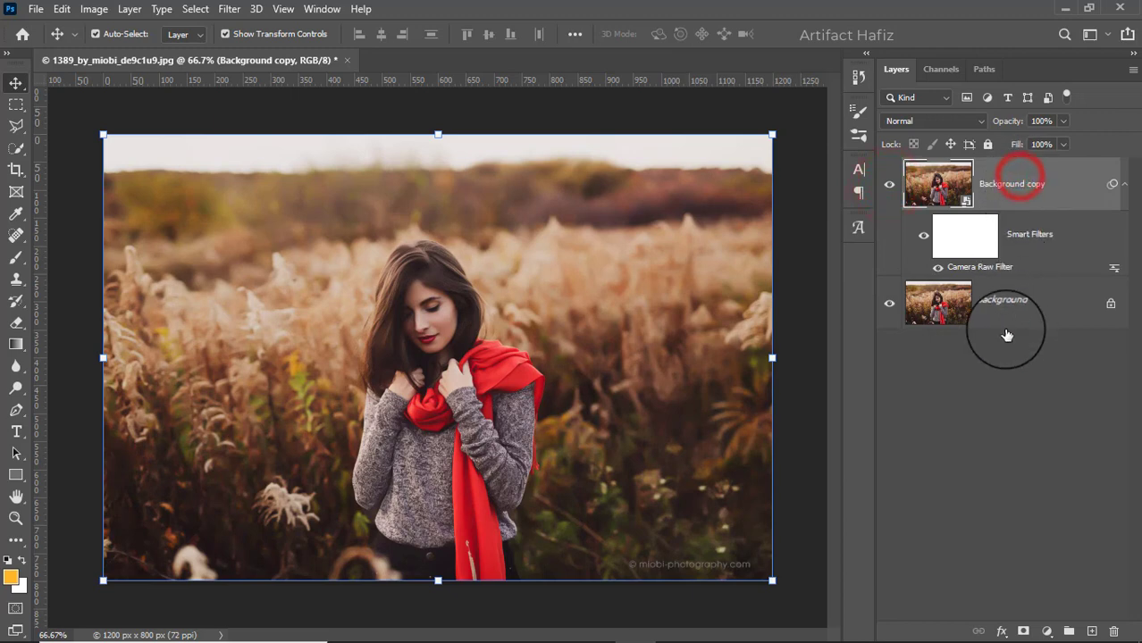
Step: Target the Background copy's smart filter mask and set up a Soft Round brush with black foreground and 100% opacity
{"action": "left_click", "coordinate": [957, 236]}
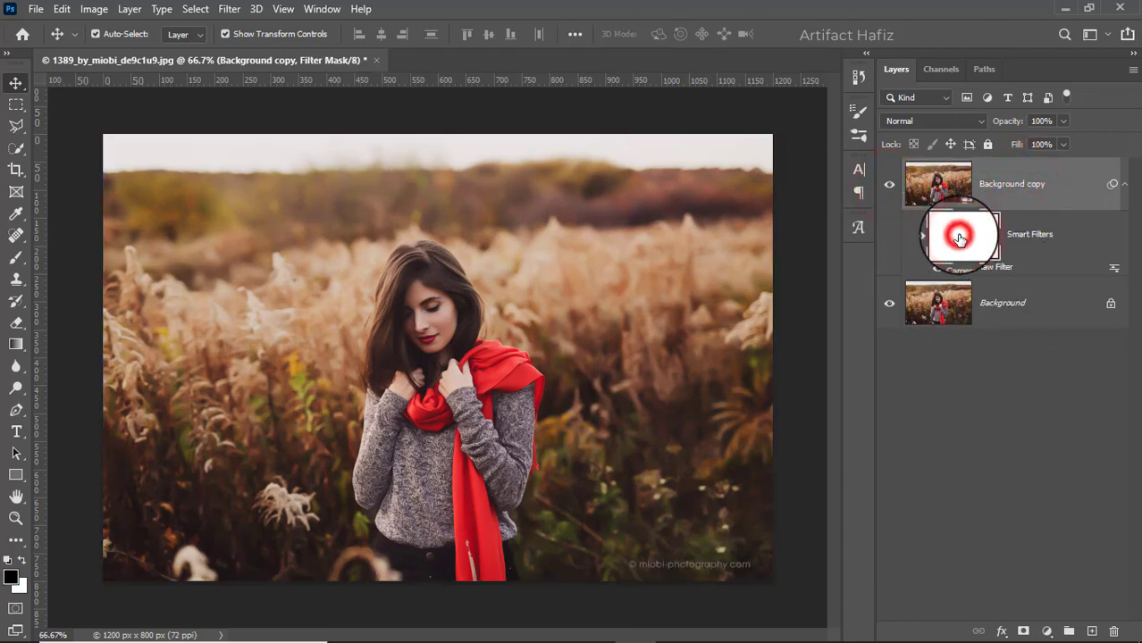
{"action": "left_click", "coordinate": [15, 258]}
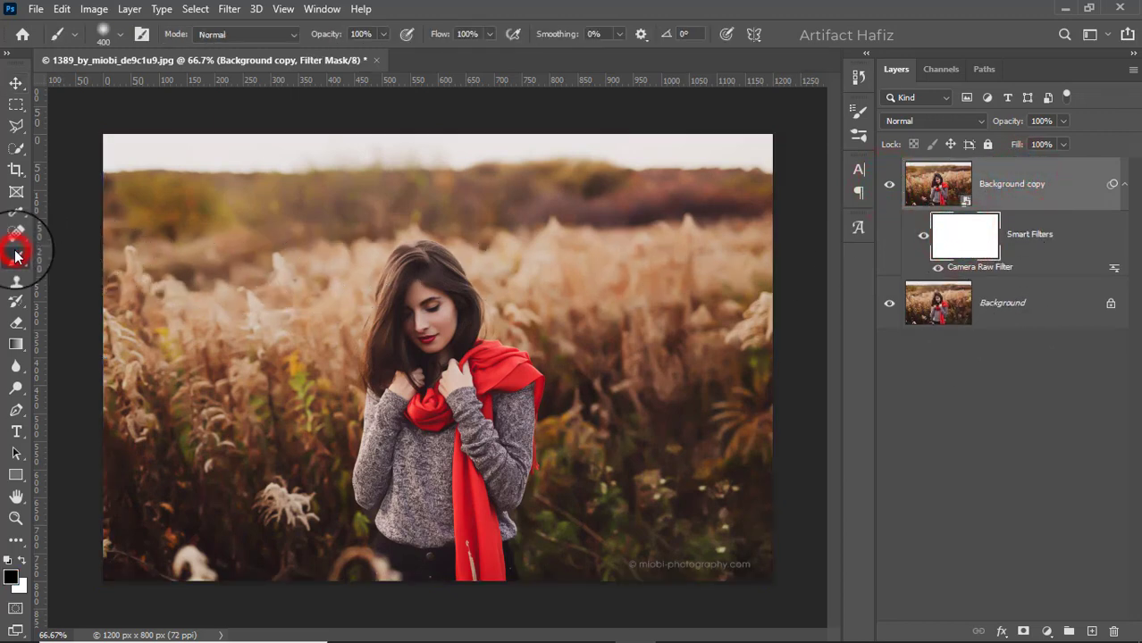
{"action": "left_click", "coordinate": [116, 36]}
{"action": "left_click", "coordinate": [74, 248]}
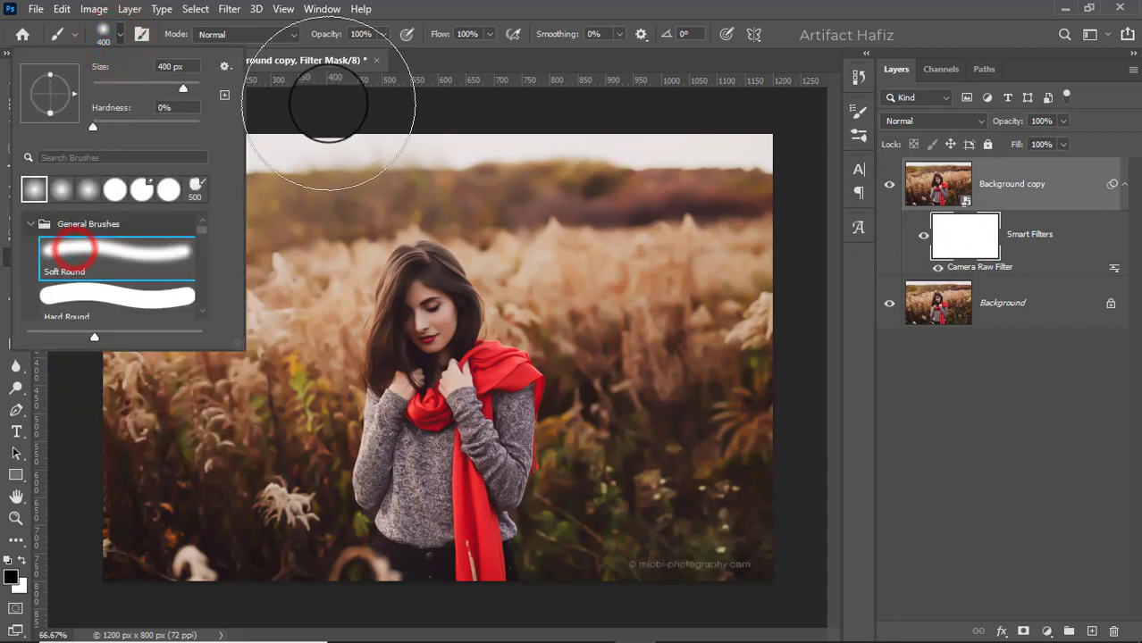
{"action": "left_click", "coordinate": [384, 36]}
{"action": "left_click", "coordinate": [385, 51]}
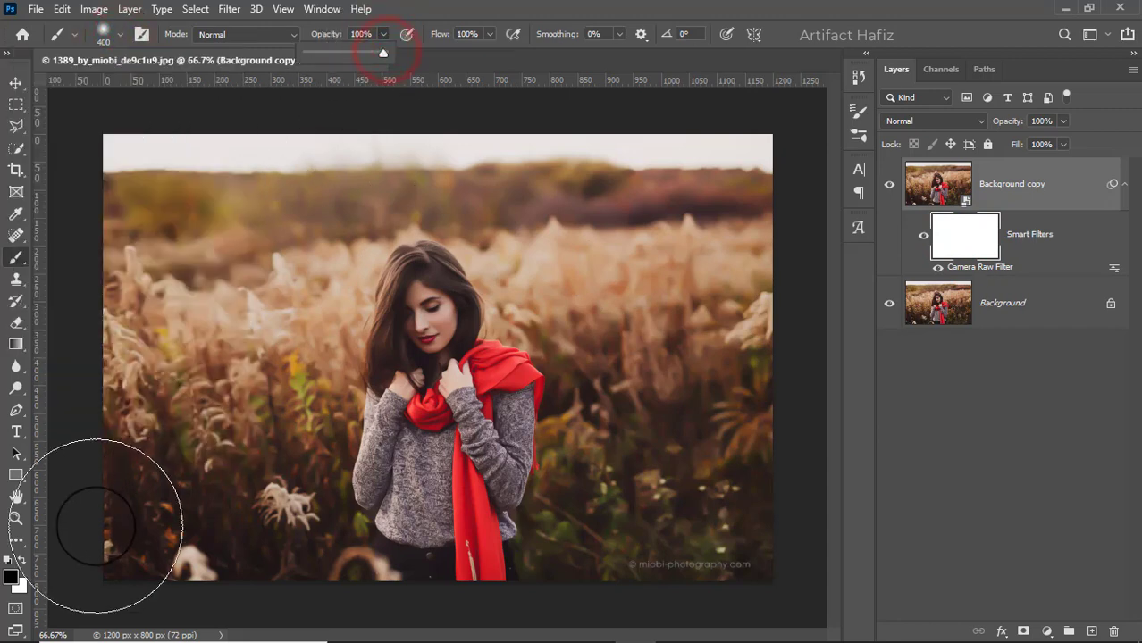
{"action": "left_click", "coordinate": [27, 566]}
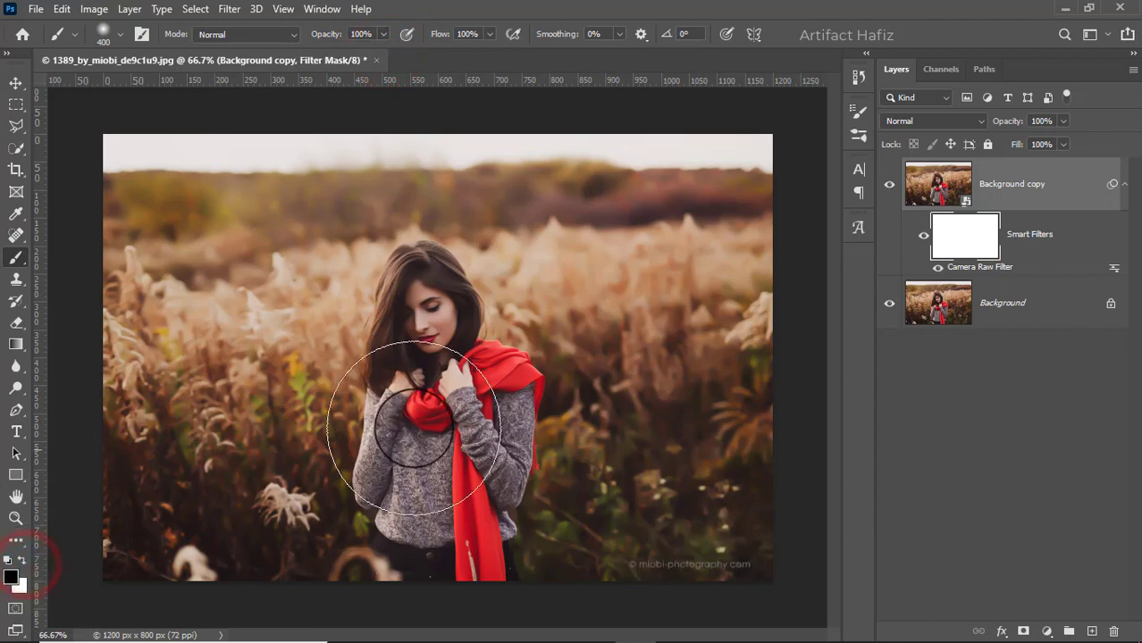
Step: Mask the Camera Raw filter off the woman by painting over her whole figure, reducing the brush from 175 to 125 px
{"action": "key", "text": "bracketleft"}
{"action": "key", "text": "bracketleft"}
{"action": "key", "text": "bracketleft"}
{"action": "key", "text": "bracketleft"}
{"action": "key", "text": "bracketleft"}
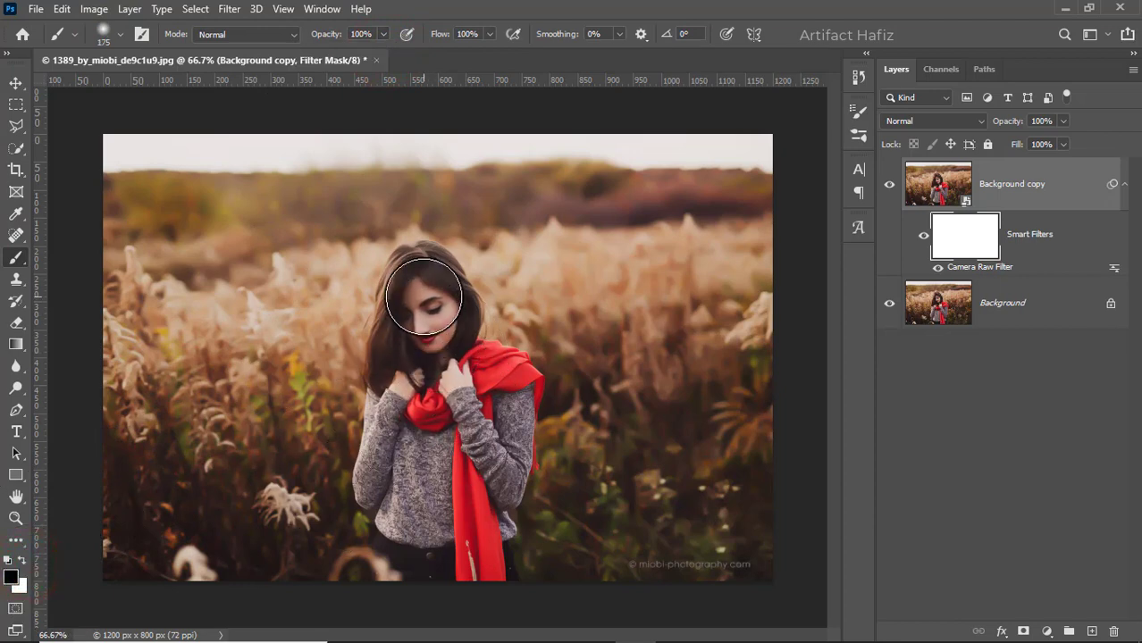
{"action": "mouse_move", "coordinate": [411, 284]}
{"action": "left_mouse_down"}
{"action": "mouse_move", "coordinate": [425, 370]}
{"action": "mouse_move", "coordinate": [410, 263]}
{"action": "mouse_move", "coordinate": [386, 373]}
{"action": "mouse_move", "coordinate": [420, 275]}
{"action": "mouse_move", "coordinate": [434, 280]}
{"action": "mouse_move", "coordinate": [452, 349]}
{"action": "mouse_move", "coordinate": [405, 379]}
{"action": "mouse_move", "coordinate": [420, 429]}
{"action": "mouse_move", "coordinate": [440, 398]}
{"action": "mouse_move", "coordinate": [451, 493]}
{"action": "mouse_move", "coordinate": [461, 425]}
{"action": "mouse_move", "coordinate": [468, 545]}
{"action": "mouse_move", "coordinate": [457, 584]}
{"action": "mouse_move", "coordinate": [430, 460]}
{"action": "mouse_move", "coordinate": [409, 565]}
{"action": "mouse_move", "coordinate": [453, 351]}
{"action": "mouse_move", "coordinate": [465, 453]}
{"action": "mouse_move", "coordinate": [412, 315]}
{"action": "left_mouse_up"}
{"action": "key", "text": "bracketleft"}
{"action": "key", "text": "bracketleft"}
{"action": "key", "text": "bracketright"}
{"action": "mouse_move", "coordinate": [426, 395]}
{"action": "left_mouse_down"}
{"action": "mouse_move", "coordinate": [420, 599]}
{"action": "mouse_move", "coordinate": [434, 392]}
{"action": "mouse_move", "coordinate": [496, 386]}
{"action": "mouse_move", "coordinate": [421, 292]}
{"action": "mouse_move", "coordinate": [419, 265]}
{"action": "mouse_move", "coordinate": [413, 362]}
{"action": "mouse_move", "coordinate": [412, 275]}
{"action": "mouse_move", "coordinate": [433, 257]}
{"action": "mouse_move", "coordinate": [454, 311]}
{"action": "mouse_move", "coordinate": [382, 326]}
{"action": "mouse_move", "coordinate": [387, 377]}
{"action": "left_mouse_up"}
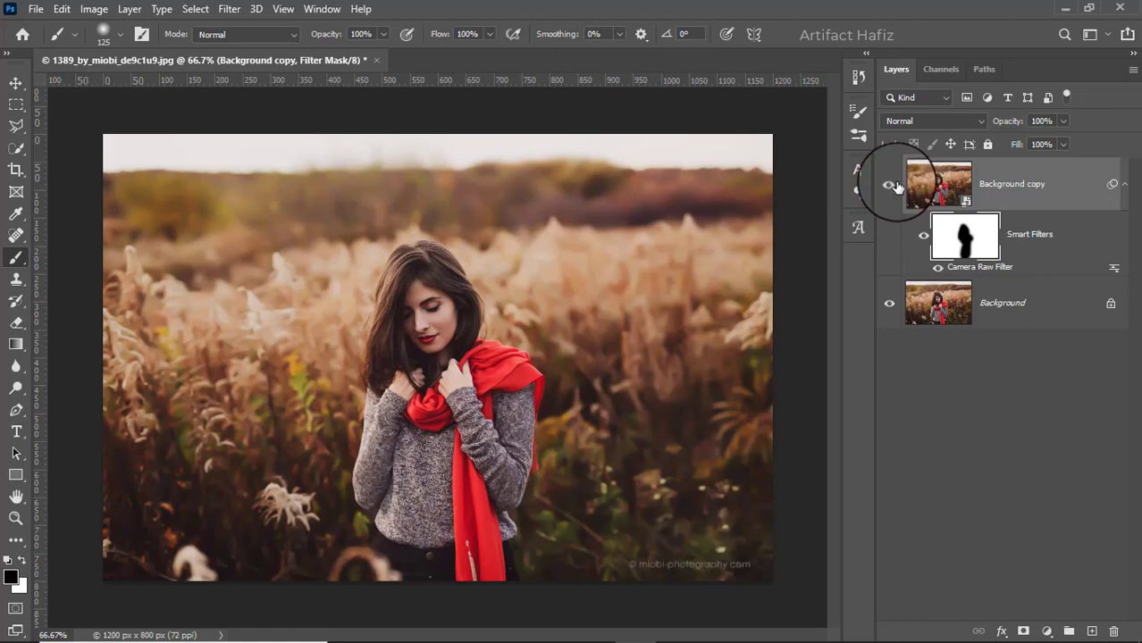
Step: Add a Curves adjustment above Background copy with a gentle S-curve that slightly lowers the shadows and raises the highlights
{"action": "left_click", "coordinate": [1009, 186]}
{"action": "left_click", "coordinate": [1046, 632]}
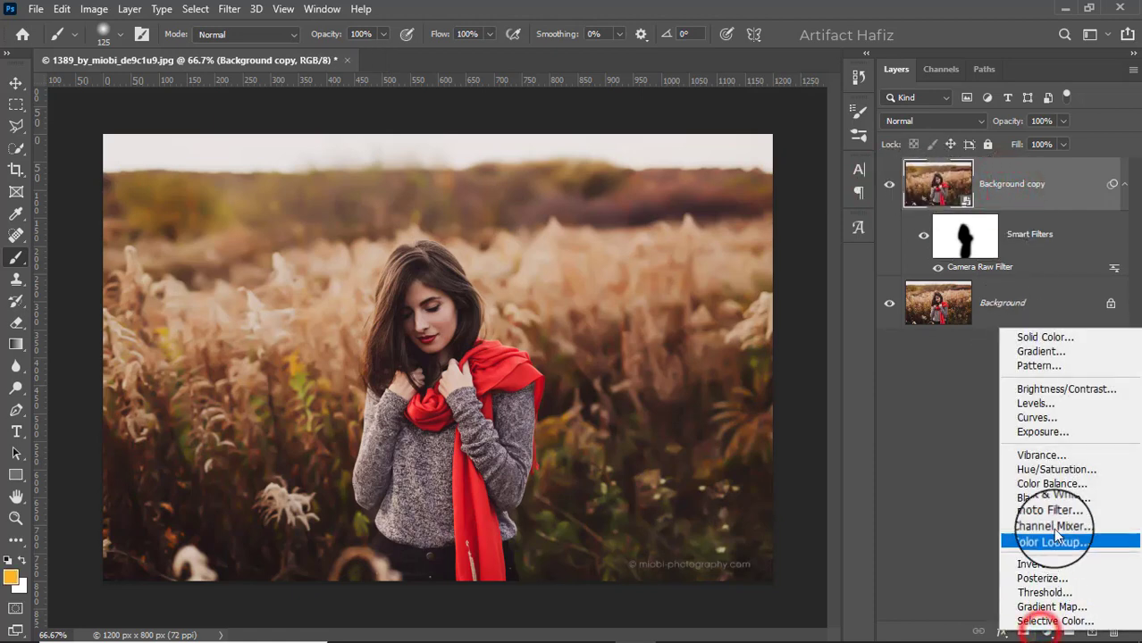
{"action": "left_click", "coordinate": [1051, 418]}
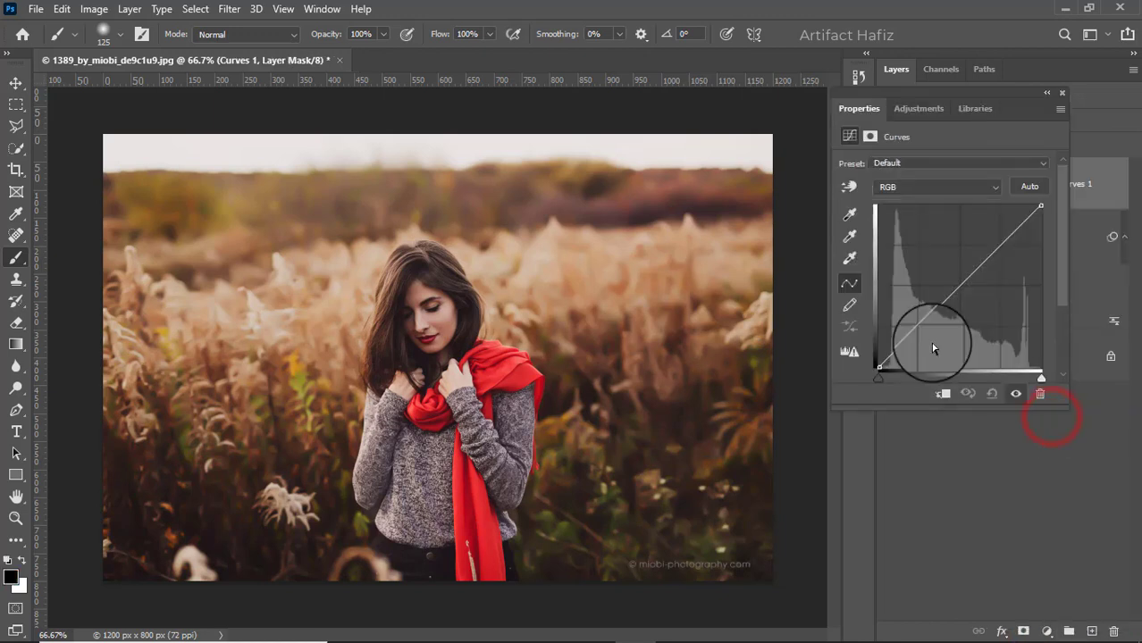
{"action": "left_click", "coordinate": [924, 328]}
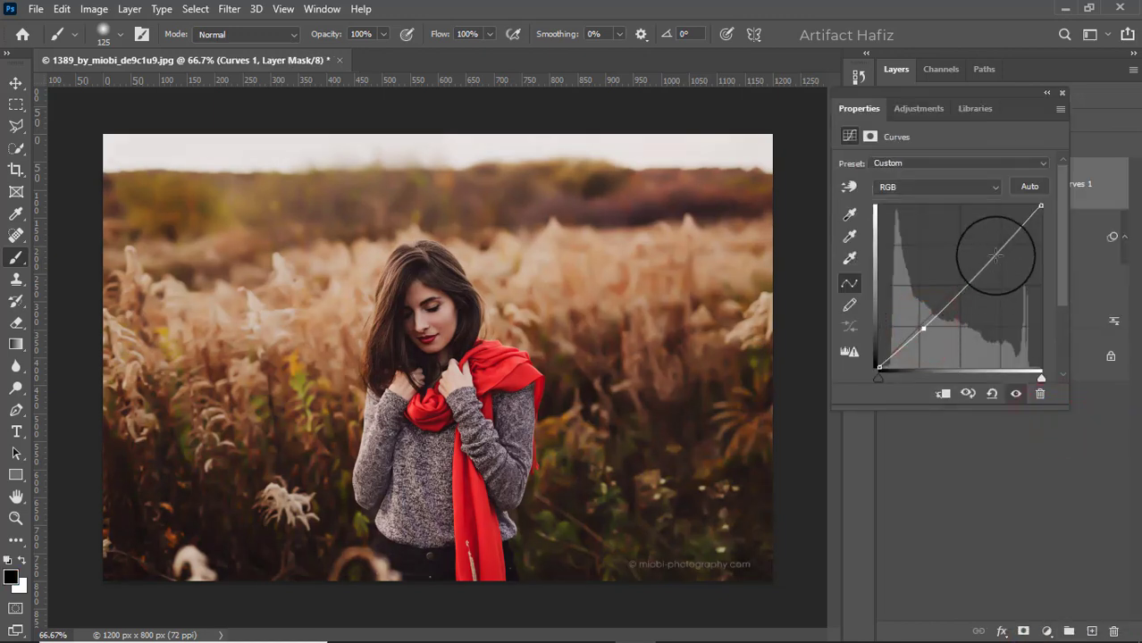
{"action": "left_click_drag", "start_coordinate": [997, 249], "coordinate": [999, 237]}
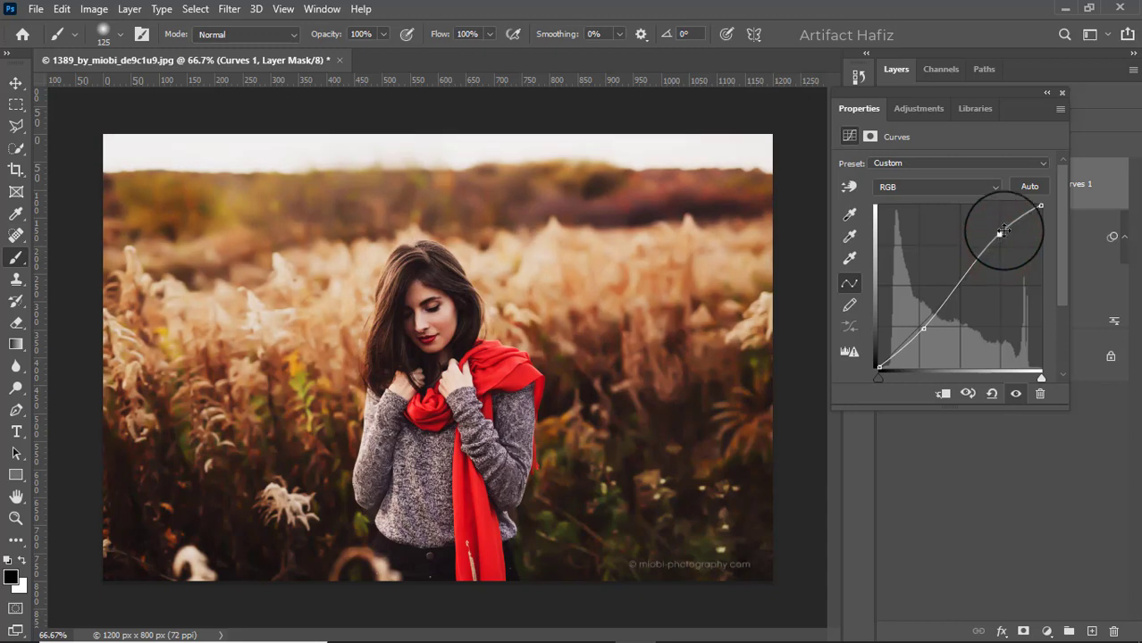
{"action": "left_click", "coordinate": [1063, 94]}
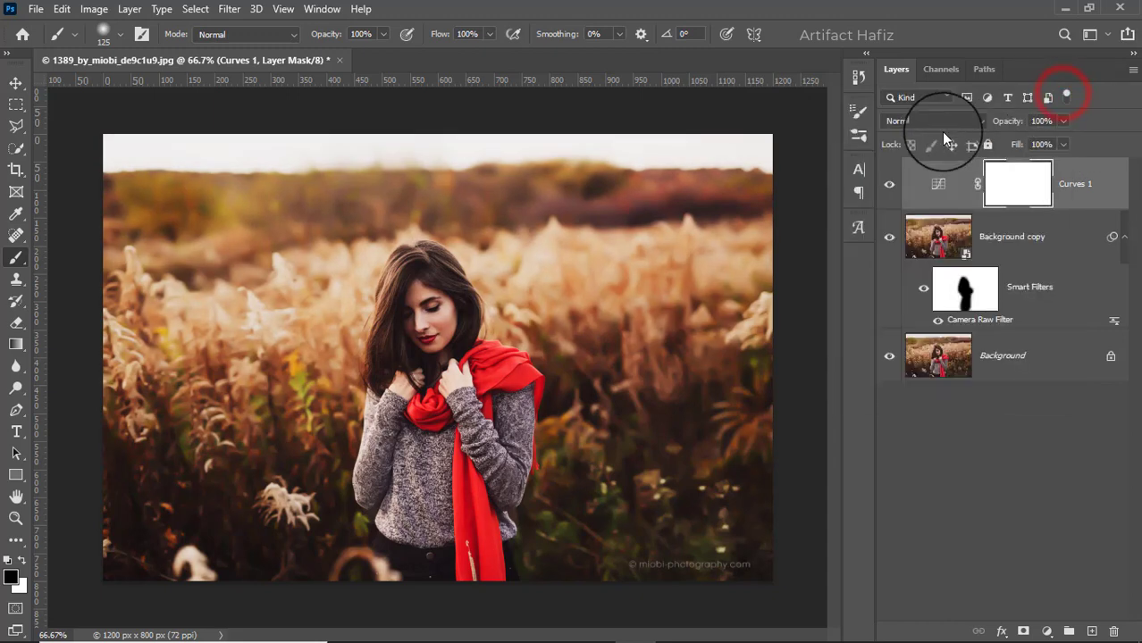
Step: Set the Curves layer's blend mode to Luminosity and compare the image with the layer hidden and shown
{"action": "left_click", "coordinate": [929, 122]}
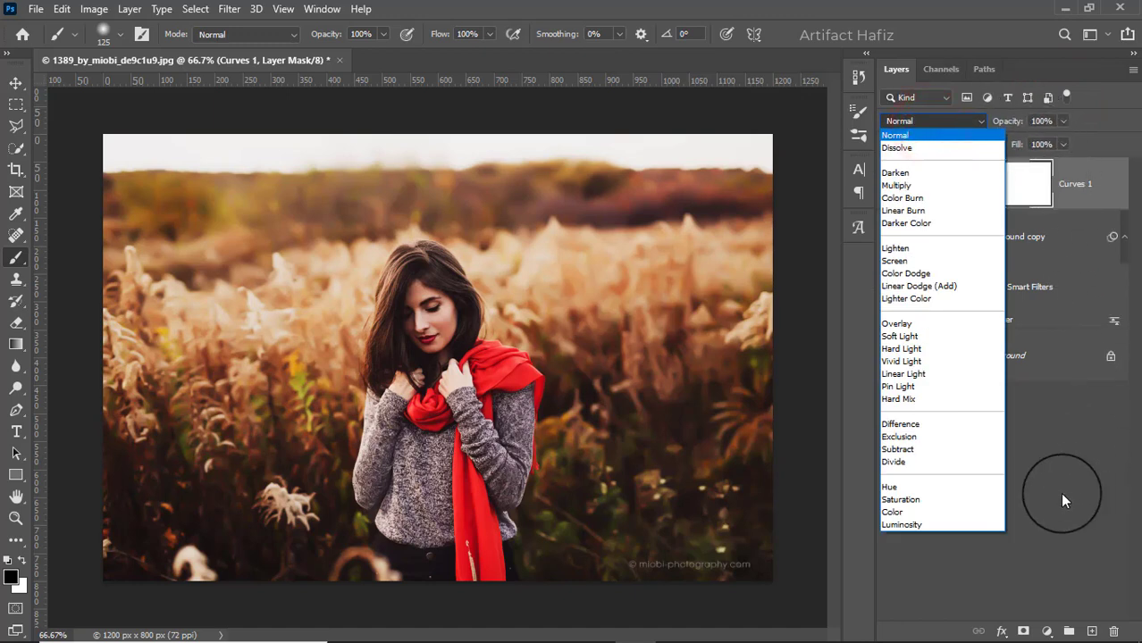
{"action": "left_click", "coordinate": [918, 526]}
{"action": "left_click", "coordinate": [890, 186]}
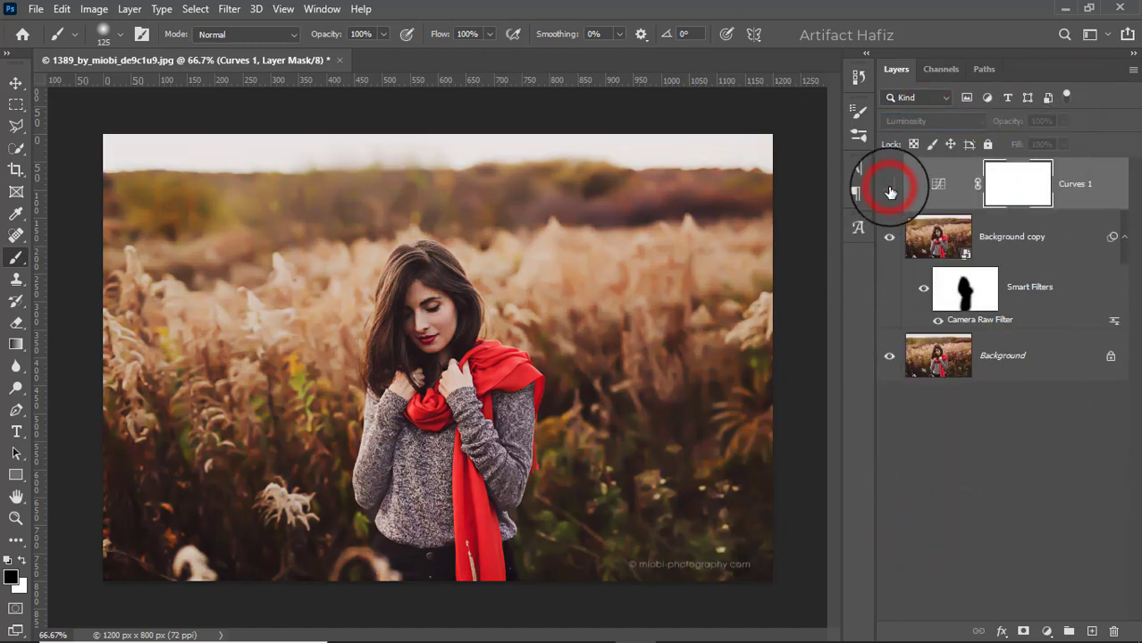
{"action": "left_click", "coordinate": [890, 186]}
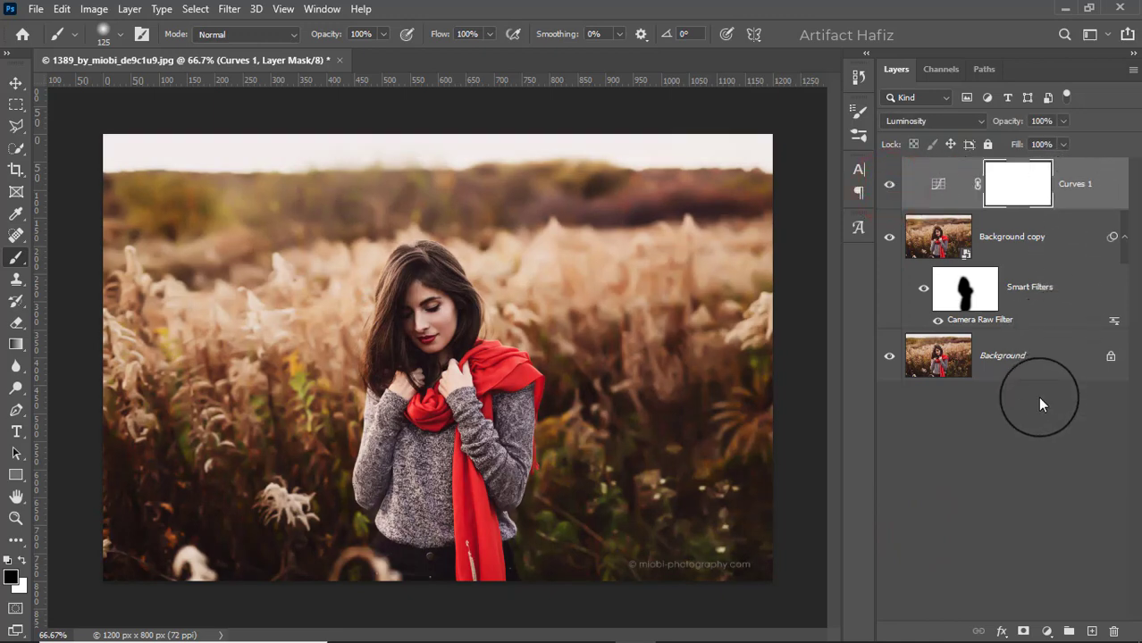
Step: Add a Color Lookup adjustment layer using the 3D LUT Fuji F125 Kodak 2395 (by Adobe).cube
{"action": "left_click", "coordinate": [1045, 632]}
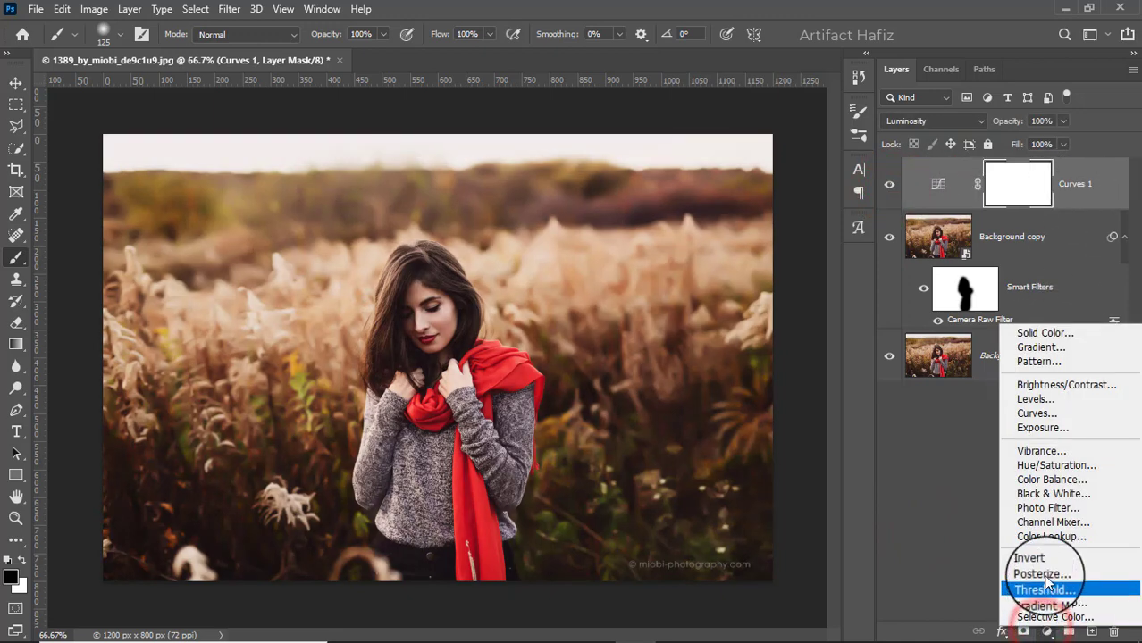
{"action": "left_click", "coordinate": [1048, 537]}
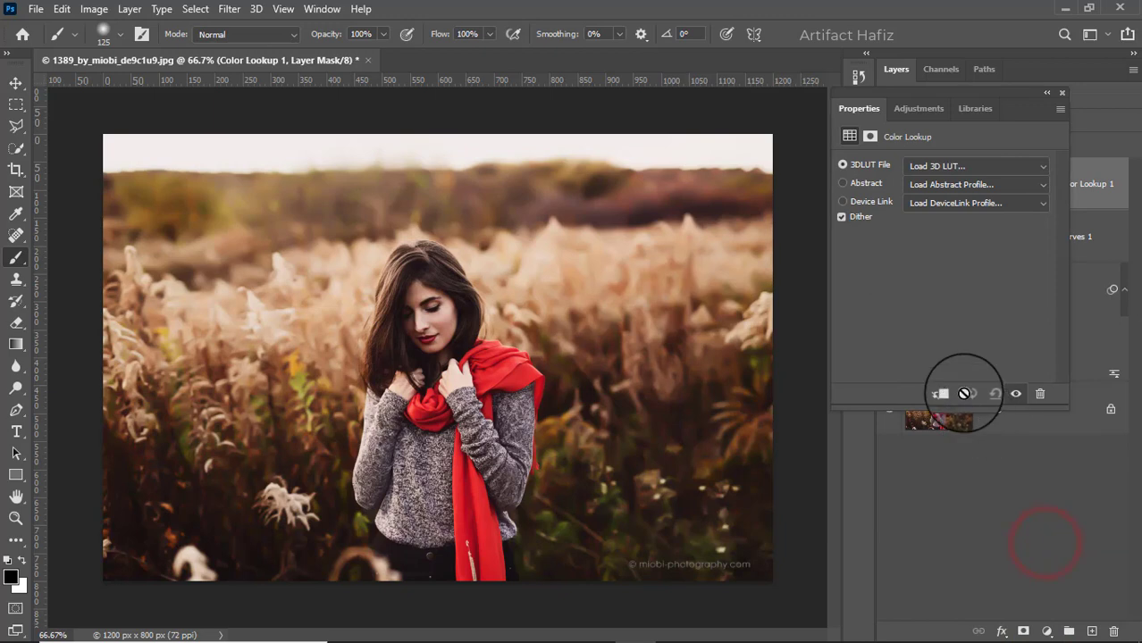
{"action": "left_click", "coordinate": [943, 166]}
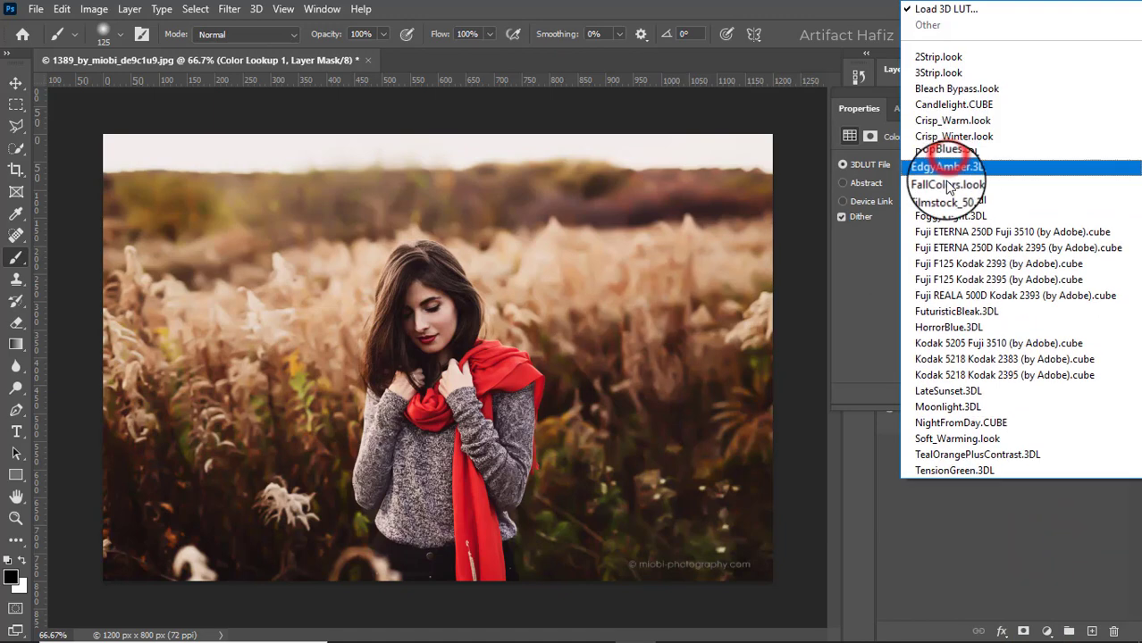
{"action": "left_click", "coordinate": [939, 280]}
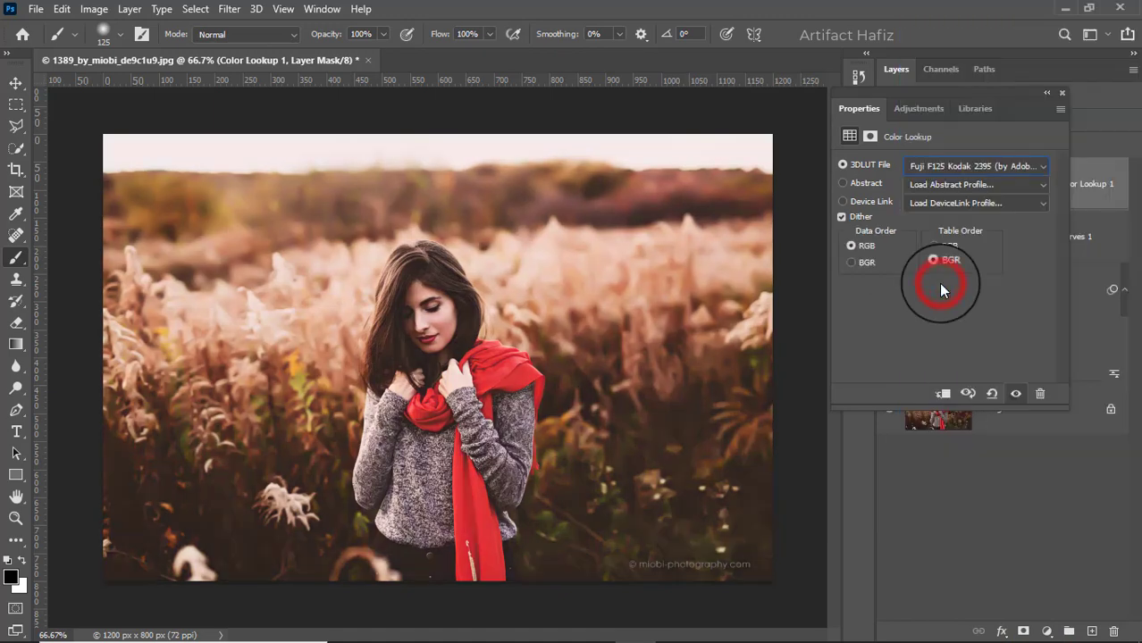
{"action": "left_click", "coordinate": [1058, 90]}
Step: Set the Color Lookup layer's blend mode to Luminosity, compare its effect, and reduce its opacity to 50%
{"action": "left_click", "coordinate": [967, 119]}
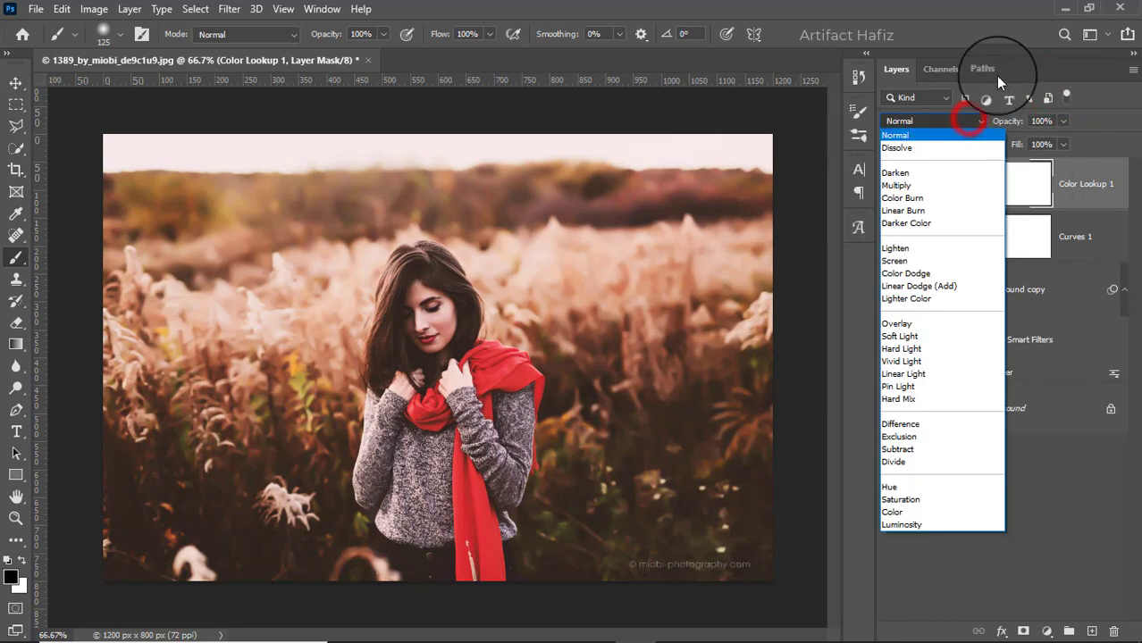
{"action": "left_click", "coordinate": [910, 525]}
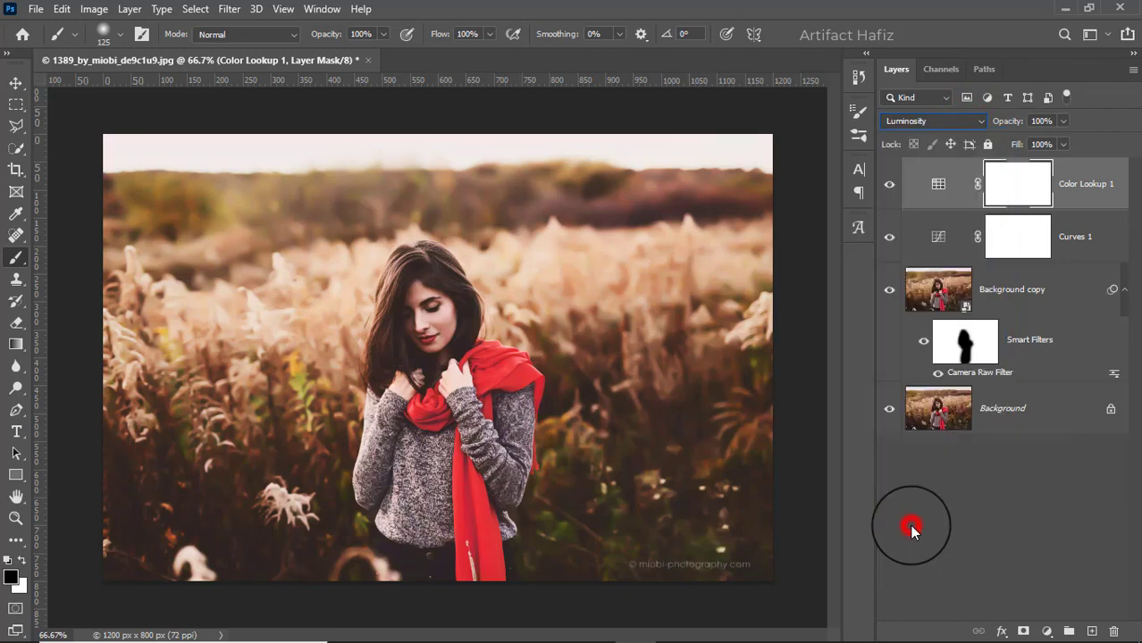
{"action": "left_click", "coordinate": [890, 186]}
{"action": "left_click", "coordinate": [890, 186]}
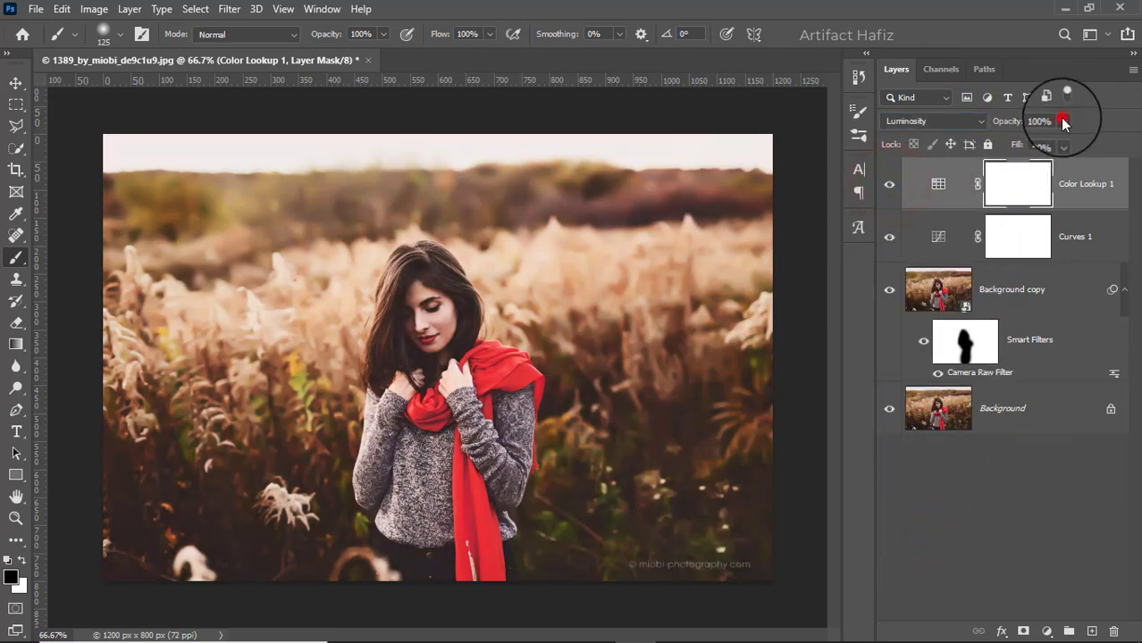
{"action": "left_click_drag", "start_coordinate": [1064, 122], "coordinate": [1024, 144]}
Step: Add a Levels adjustment above the Color Lookup layer and set its white input level to 248
{"action": "left_click", "coordinate": [1069, 175]}
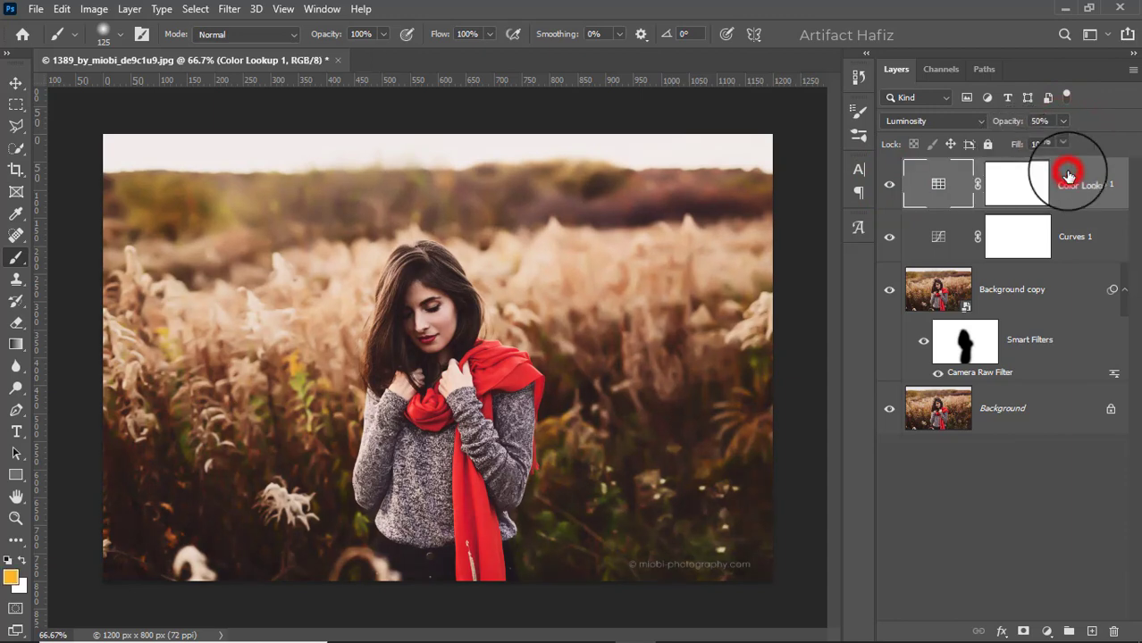
{"action": "left_click", "coordinate": [1048, 631]}
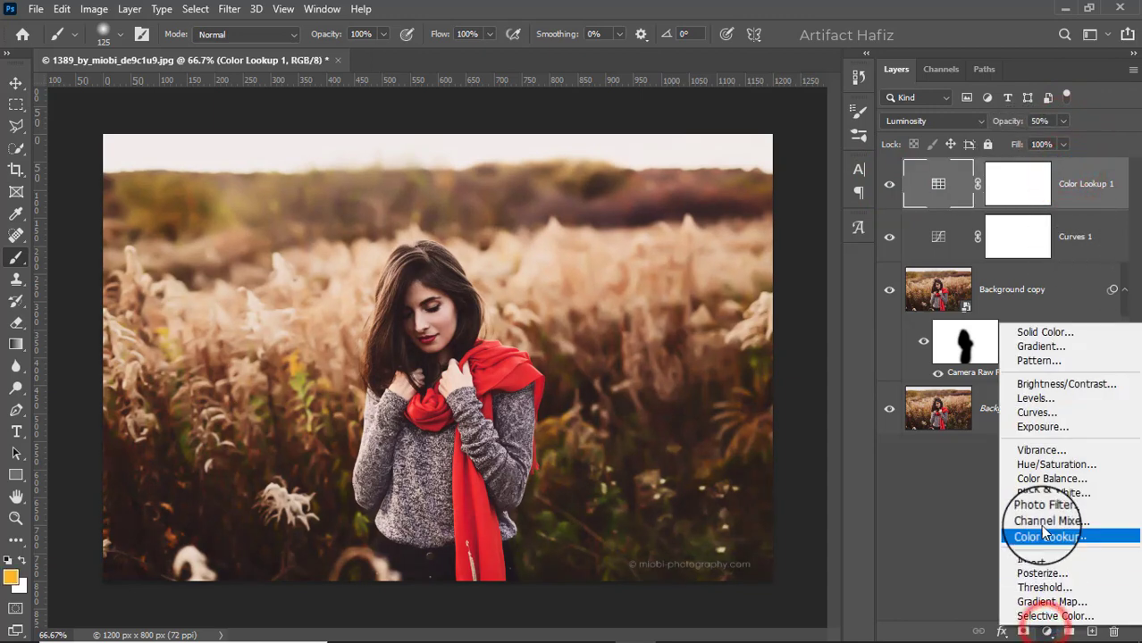
{"action": "left_click", "coordinate": [1029, 399]}
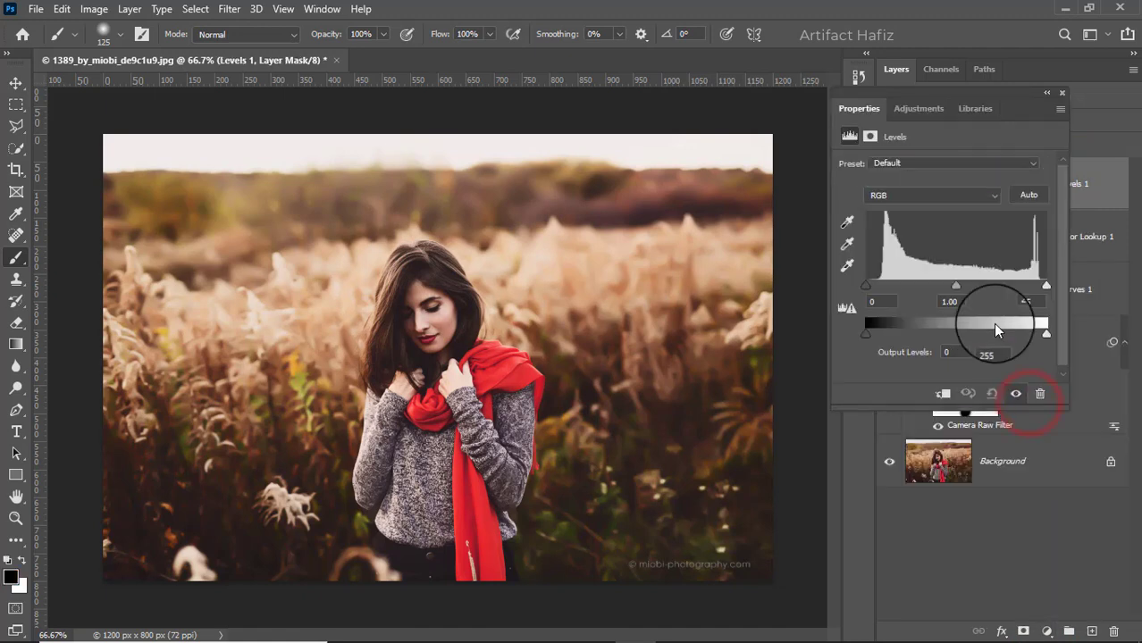
{"action": "left_click_drag", "start_coordinate": [1047, 288], "coordinate": [1043, 289]}
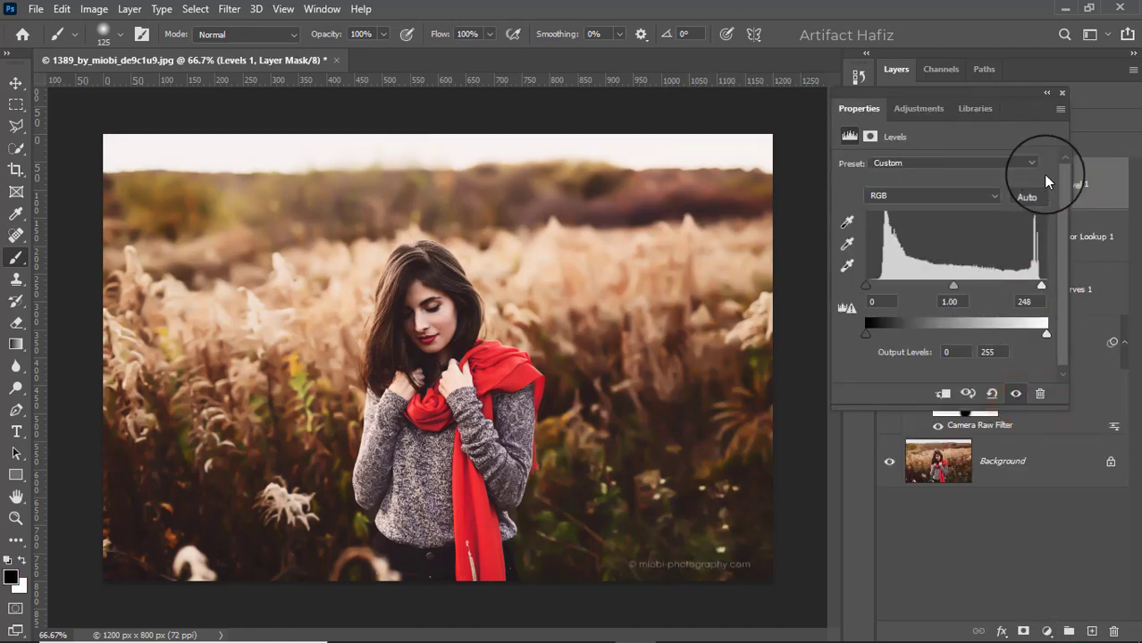
{"action": "left_click", "coordinate": [1061, 93]}
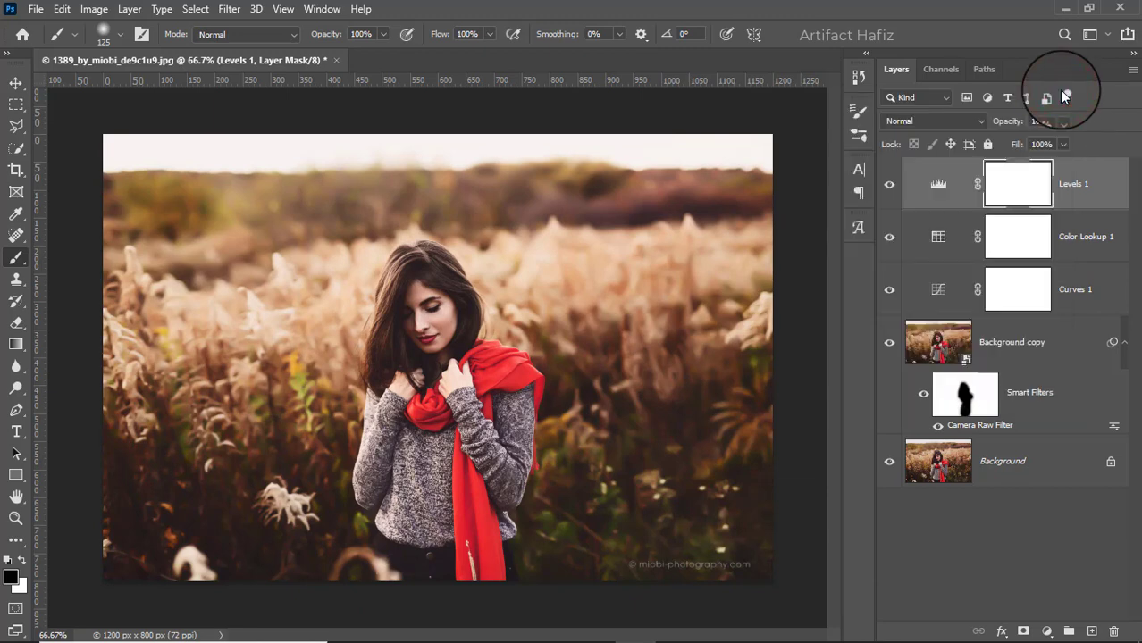
Step: Stamp all visible layers into a new top layer and convert it for smart filters
{"action": "key", "text": "ctrl+alt+shift+e"}
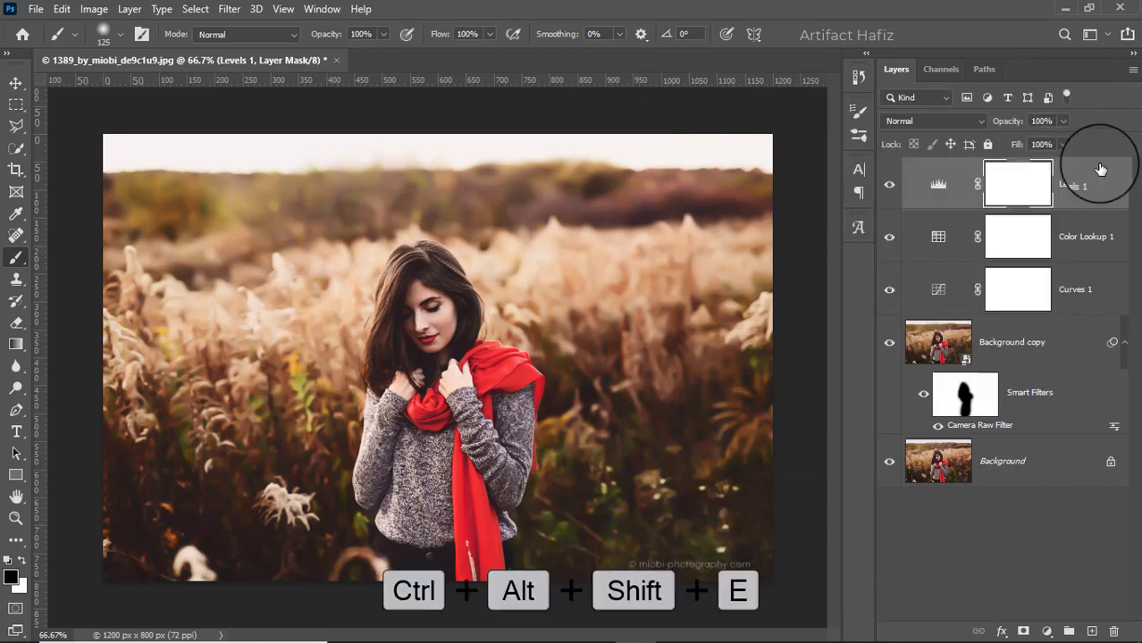
{"action": "left_click", "coordinate": [230, 10]}
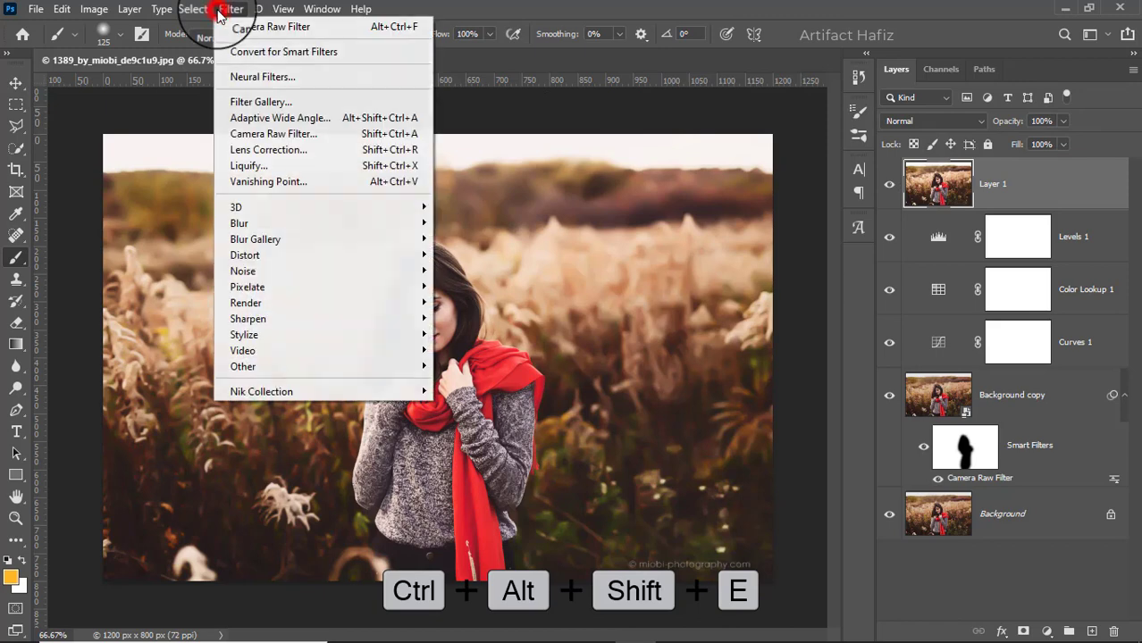
{"action": "left_click", "coordinate": [240, 50]}
Step: Start a Camera Raw Filter on the merged layer and set Highlights to -61, Whites +22, Blacks +16 and Shadows +34
{"action": "left_click", "coordinate": [230, 11]}
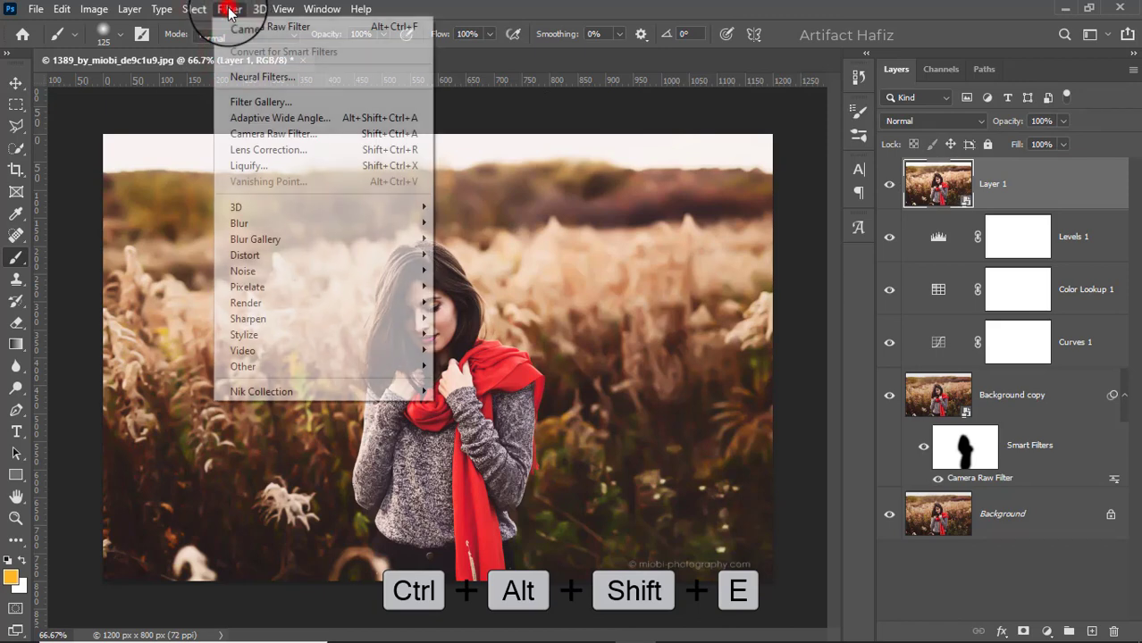
{"action": "left_click", "coordinate": [254, 135]}
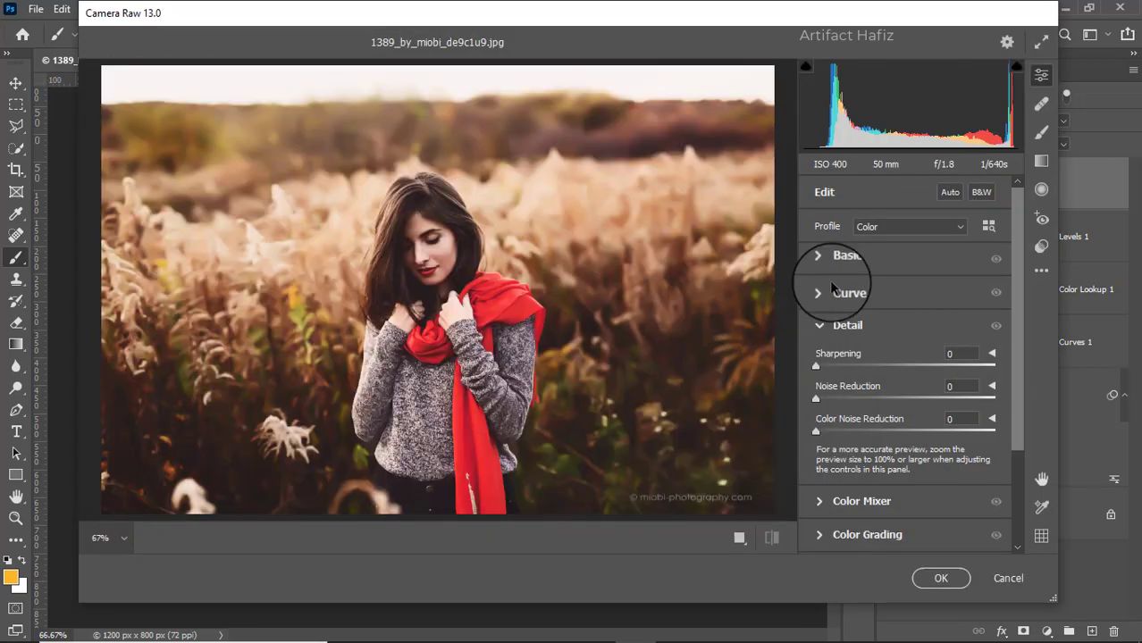
{"action": "left_click", "coordinate": [826, 259]}
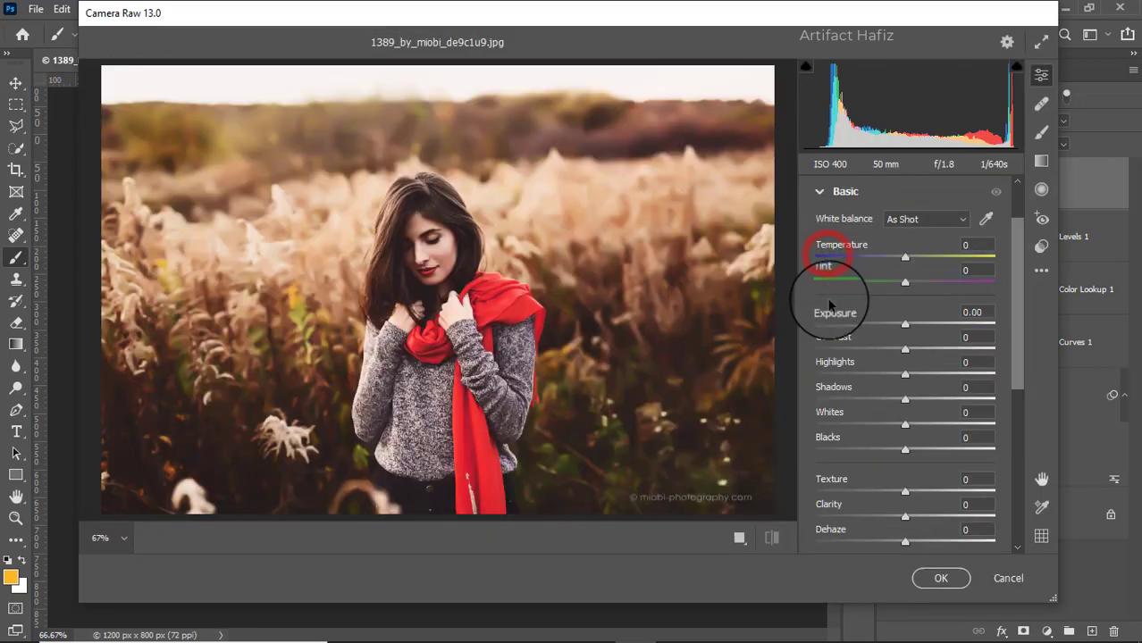
{"action": "left_click_drag", "start_coordinate": [908, 376], "coordinate": [853, 376]}
{"action": "left_click_drag", "start_coordinate": [905, 427], "coordinate": [926, 428]}
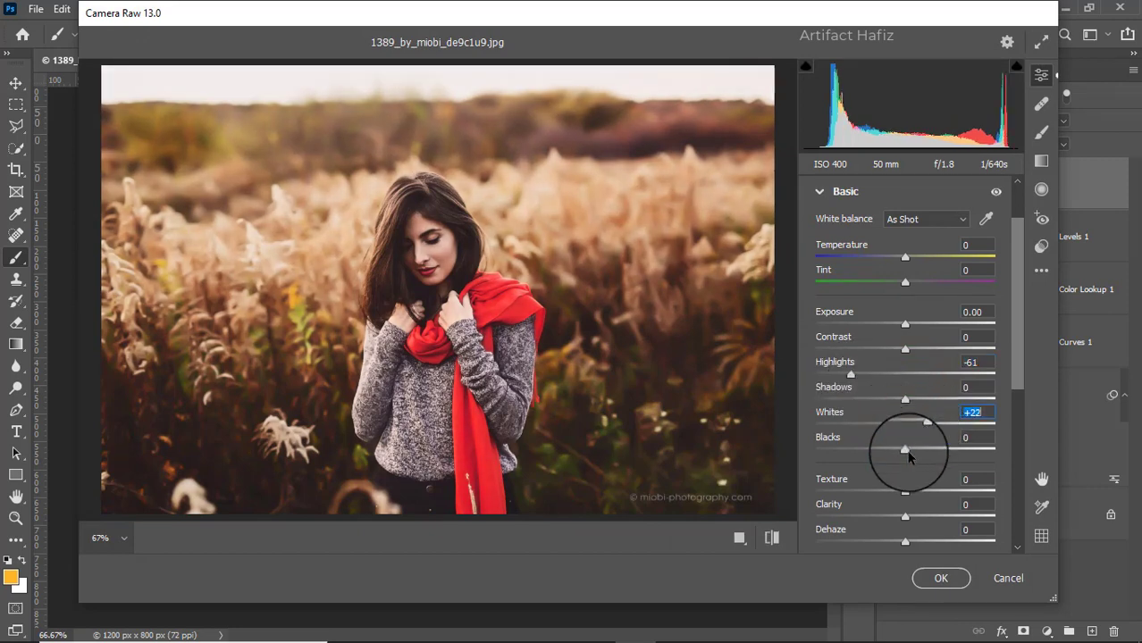
{"action": "left_click_drag", "start_coordinate": [887, 461], "coordinate": [919, 452]}
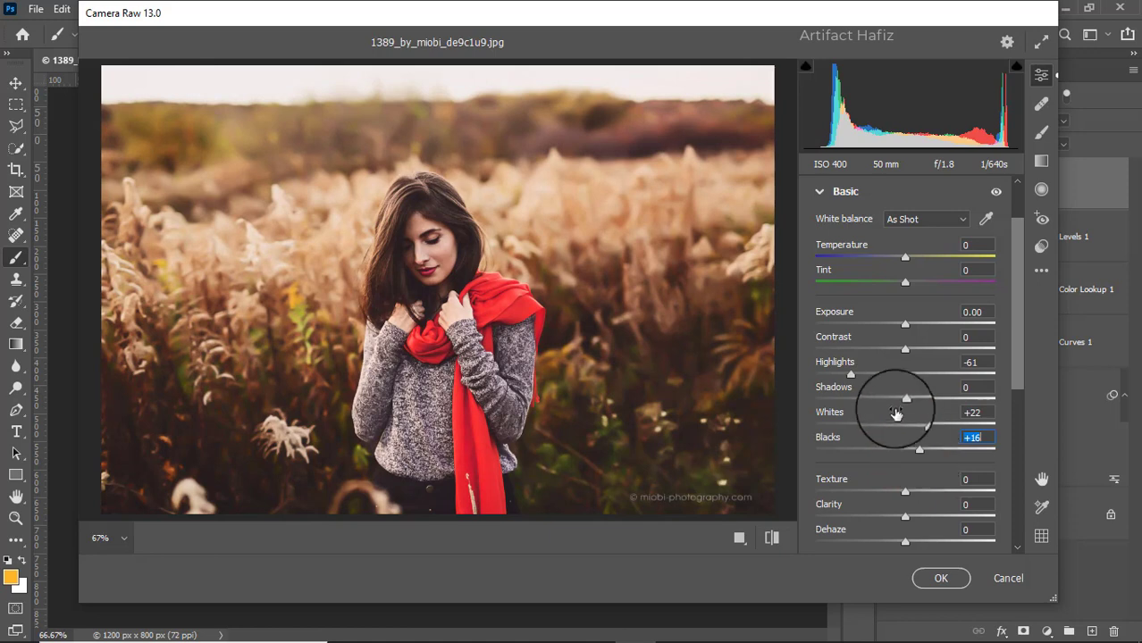
{"action": "left_click_drag", "start_coordinate": [906, 401], "coordinate": [936, 402]}
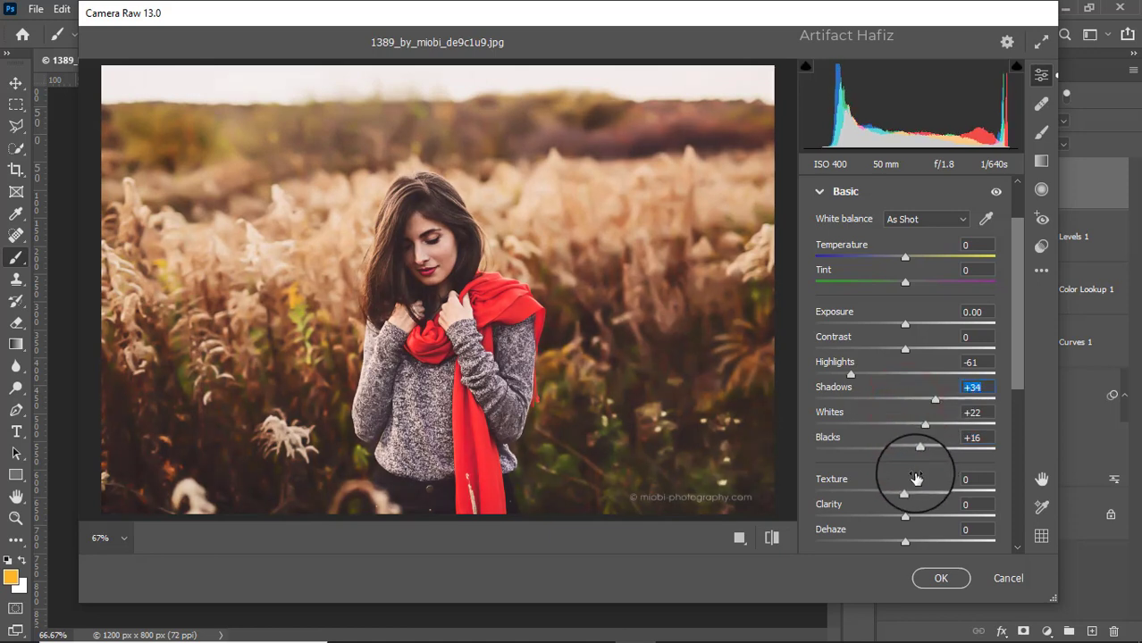
Step: Lower Blacks to +10 and set Vibrance to +7 in the basic Camera Raw adjustments
{"action": "left_click_drag", "start_coordinate": [921, 452], "coordinate": [914, 452]}
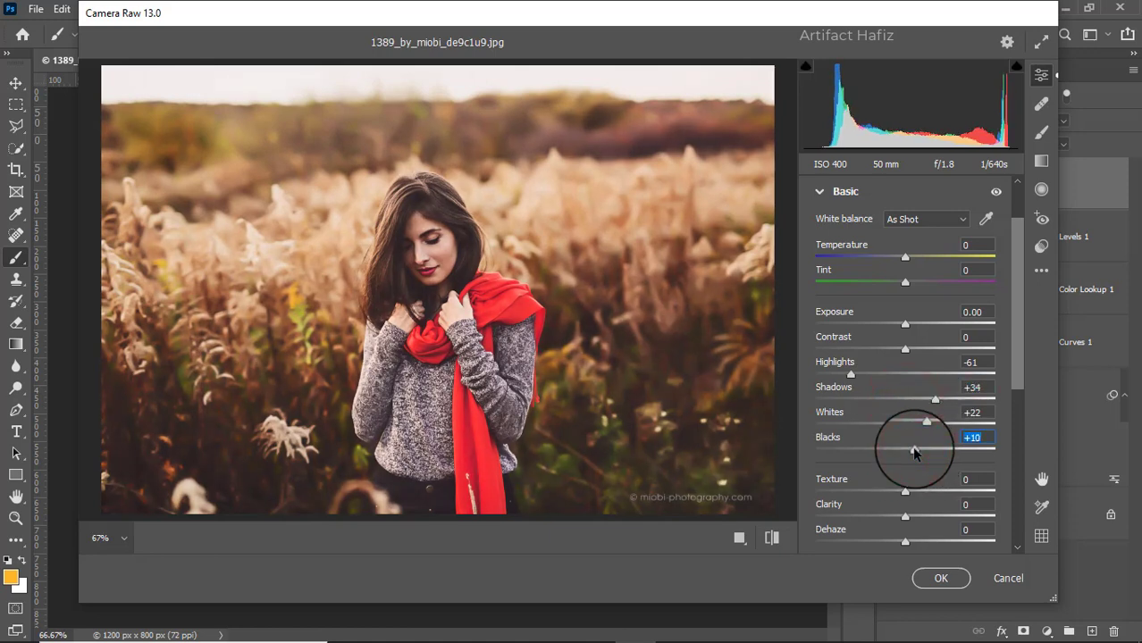
{"action": "scroll", "coordinate": [920, 452], "scroll_direction": "down", "scroll_amount": 3}
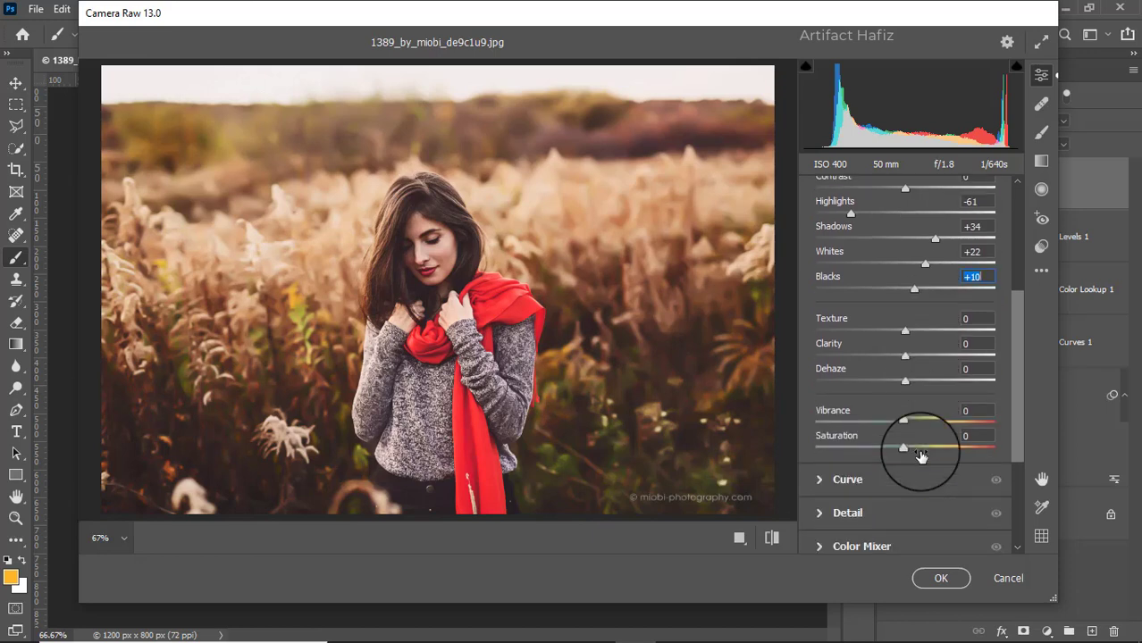
{"action": "left_click_drag", "start_coordinate": [905, 424], "coordinate": [937, 426]}
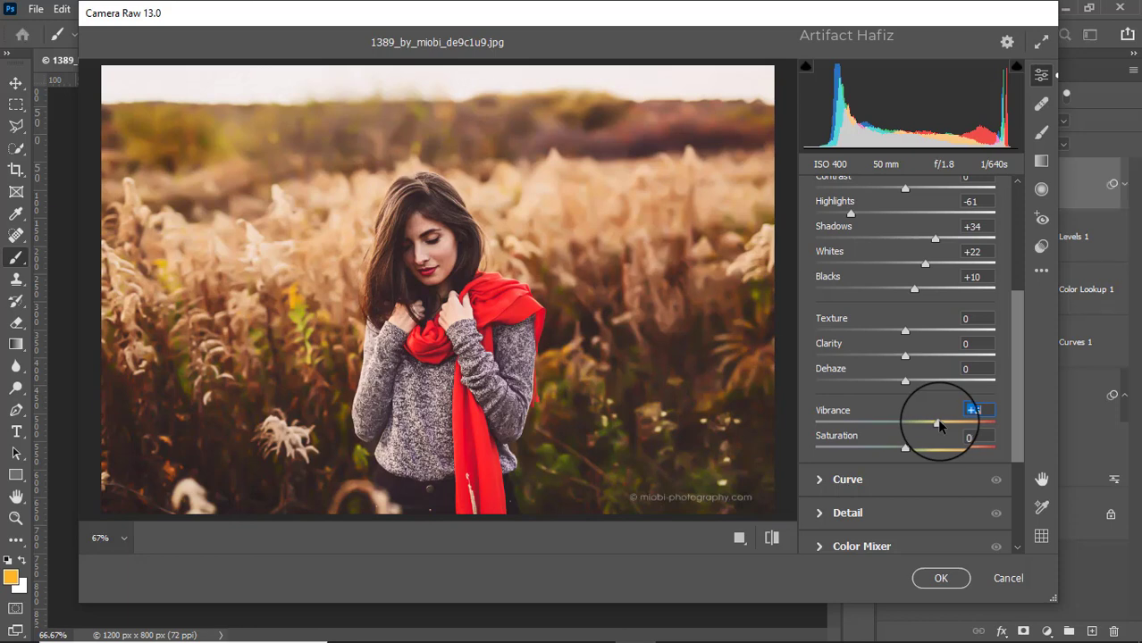
{"action": "left_click_drag", "start_coordinate": [934, 427], "coordinate": [913, 433]}
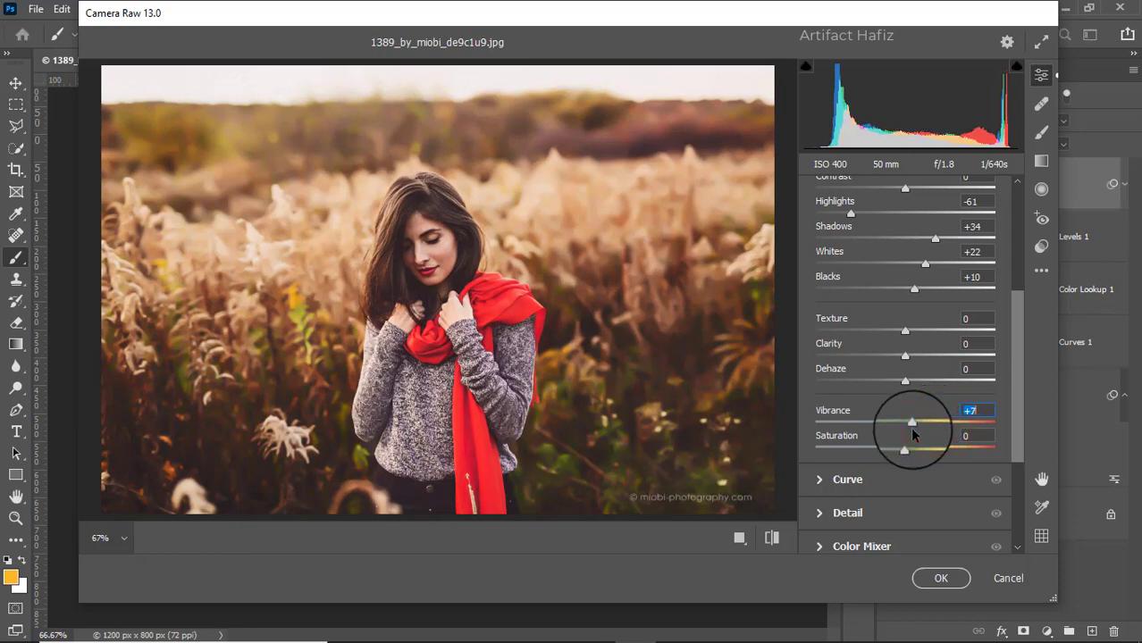
Step: Set Color Mixer saturation to Reds +2, Oranges +21, Yellows +4, Greens -100, Aquas -58, Blues -79, and luminance to Oranges +5, Reds -3
{"action": "left_click", "coordinate": [820, 480]}
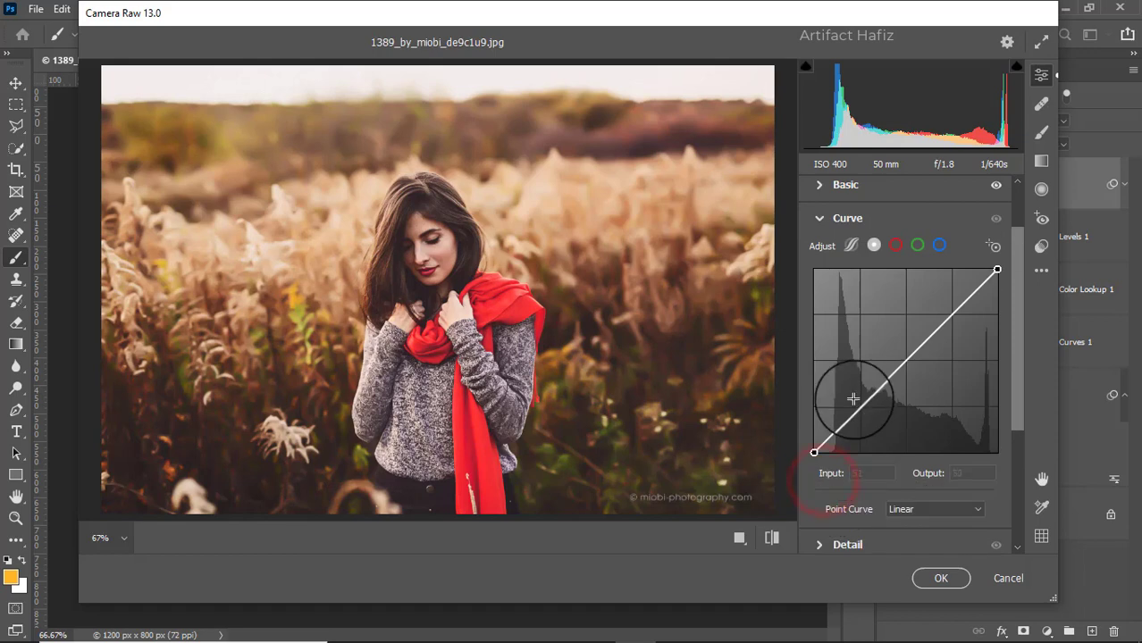
{"action": "scroll", "coordinate": [860, 424], "scroll_direction": "down", "scroll_amount": 3}
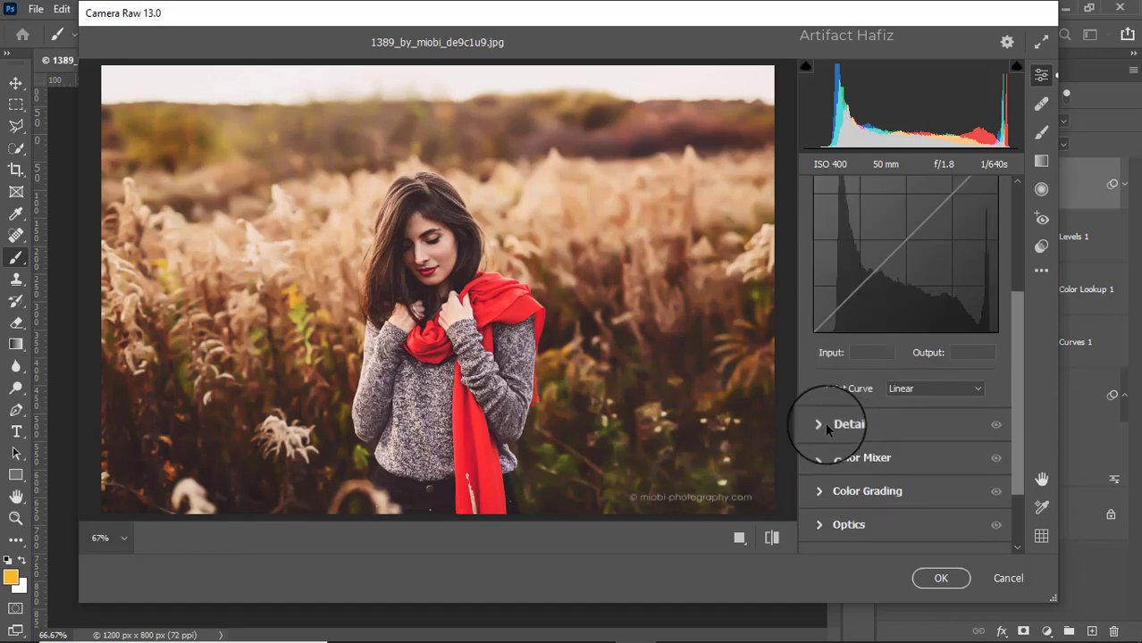
{"action": "left_click", "coordinate": [819, 458]}
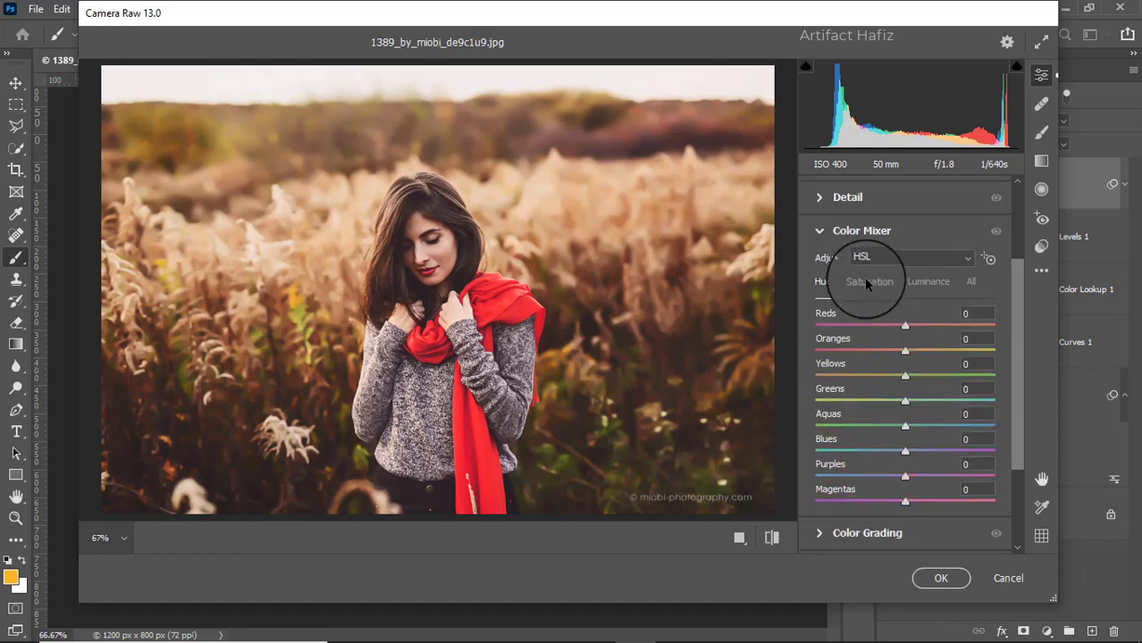
{"action": "left_click", "coordinate": [866, 281]}
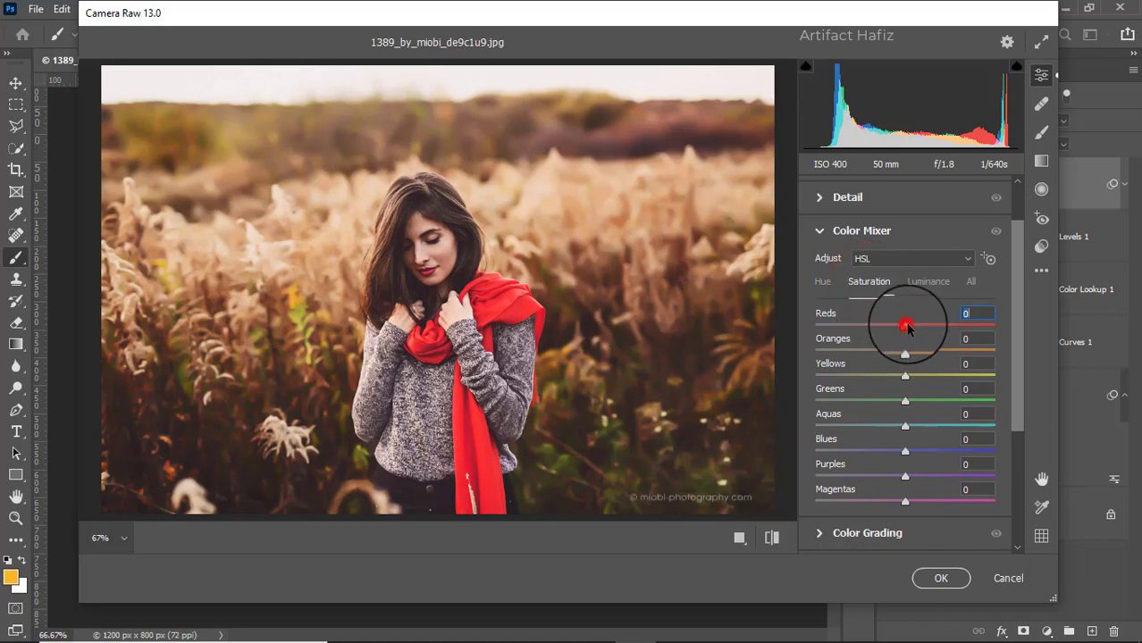
{"action": "left_click_drag", "start_coordinate": [907, 328], "coordinate": [815, 401]}
{"action": "left_click", "coordinate": [905, 376]}
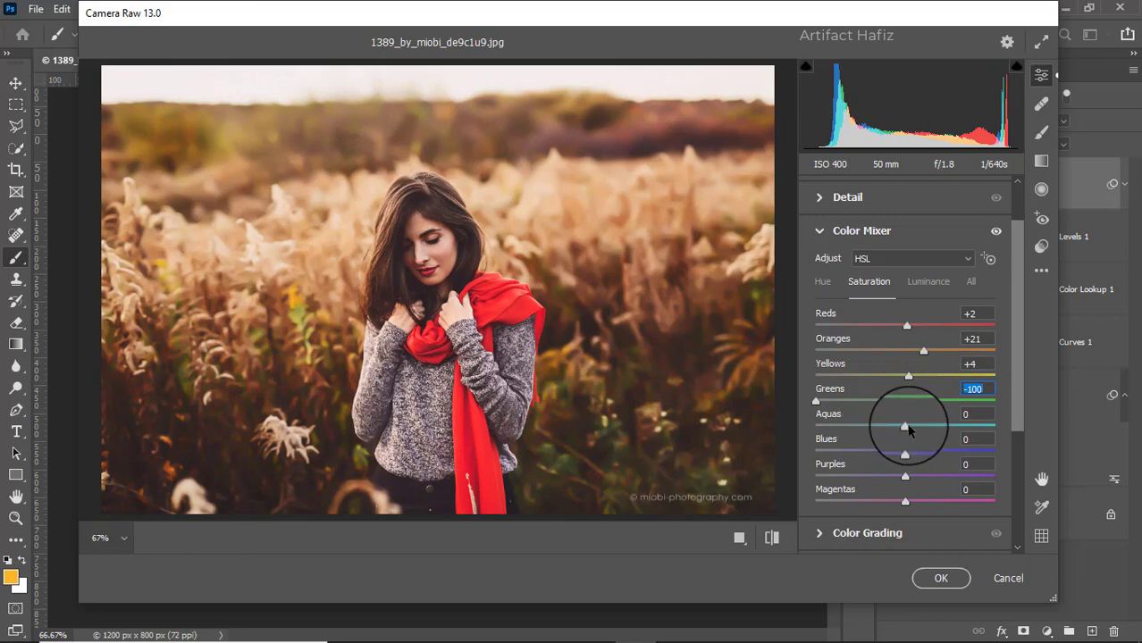
{"action": "left_click_drag", "start_coordinate": [909, 429], "coordinate": [834, 452]}
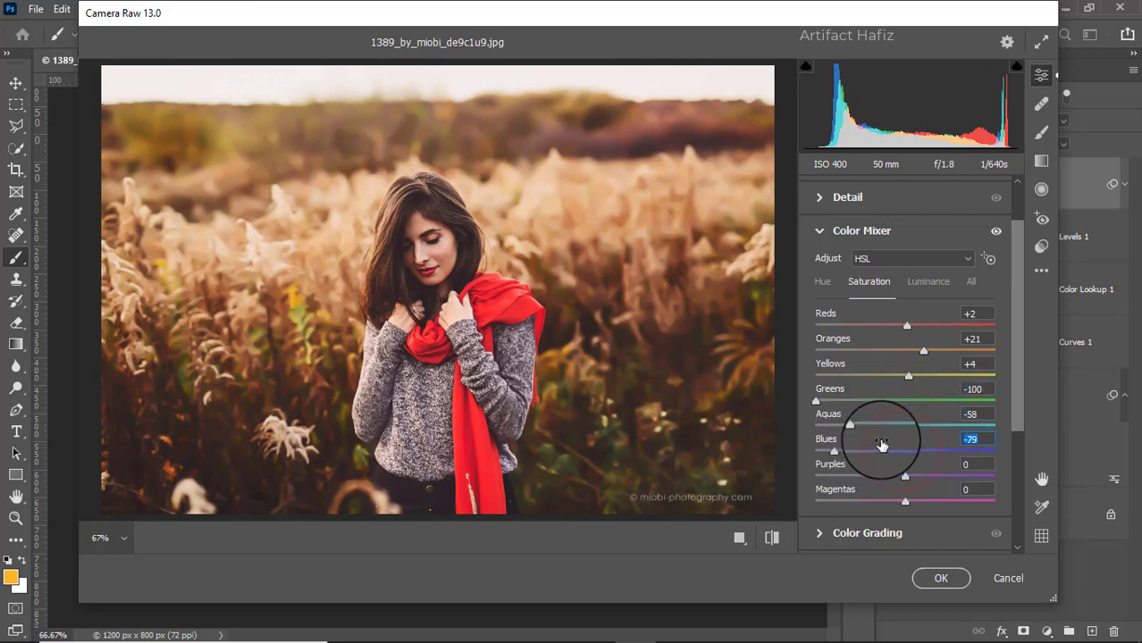
{"action": "left_click", "coordinate": [926, 283]}
{"action": "mouse_move", "coordinate": [904, 351]}
{"action": "left_mouse_down"}
{"action": "mouse_move", "coordinate": [913, 360]}
{"action": "mouse_move", "coordinate": [935, 329]}
{"action": "mouse_move", "coordinate": [885, 328]}
{"action": "mouse_move", "coordinate": [901, 339]}
{"action": "left_mouse_up"}
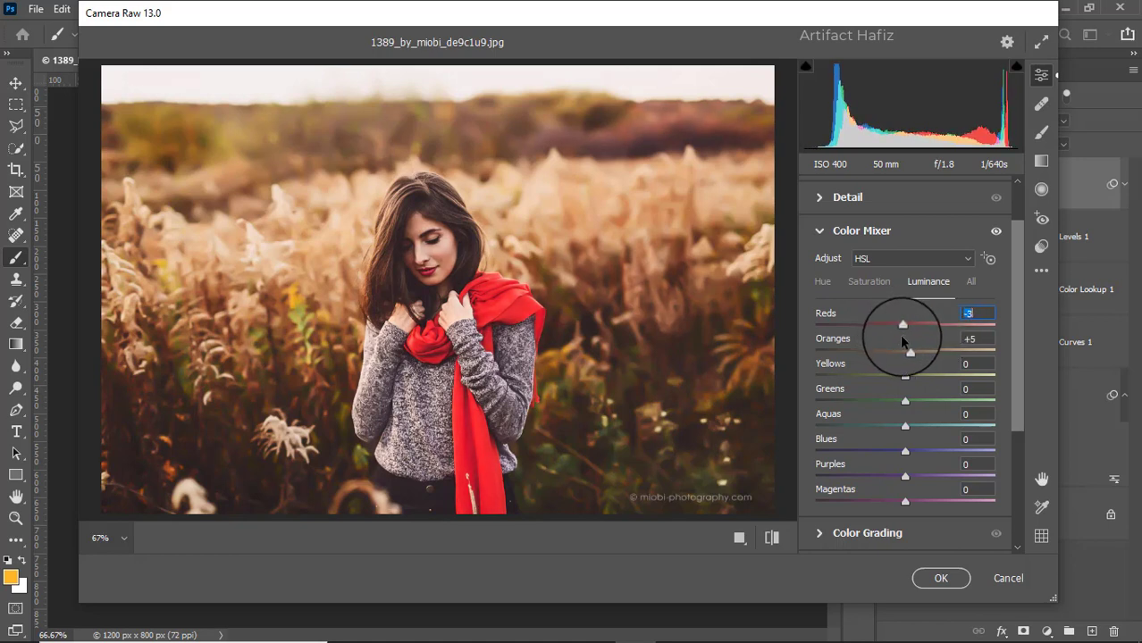
Step: Tint the midtones warm orange in Color Grading with hue 43 and saturation 13
{"action": "scroll", "coordinate": [910, 373], "scroll_direction": "down", "scroll_amount": 3}
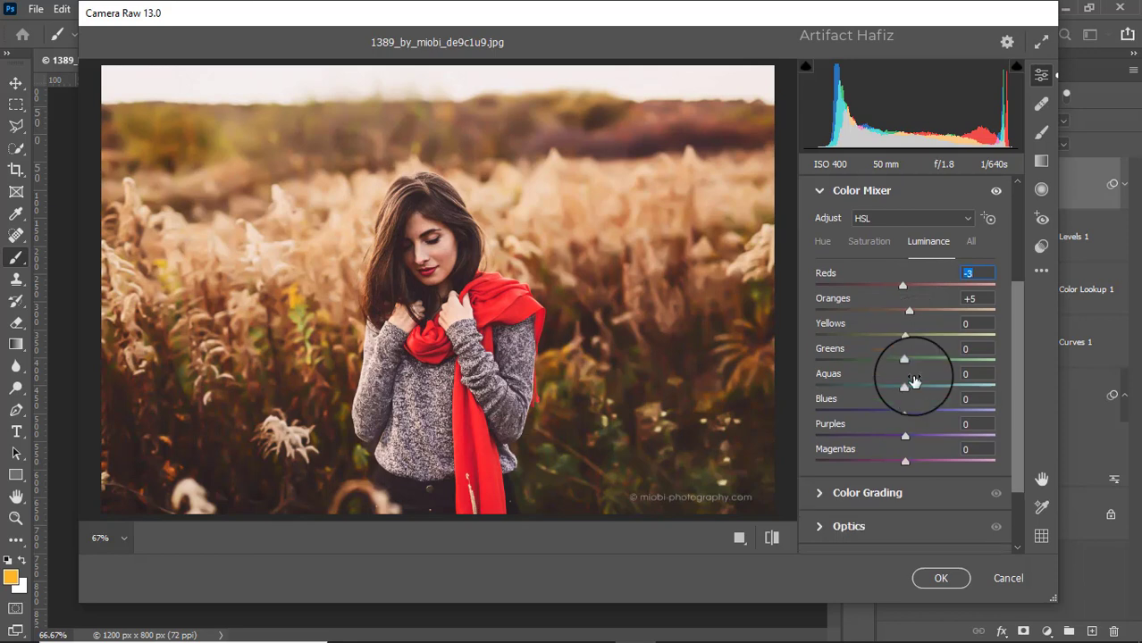
{"action": "left_click", "coordinate": [819, 403]}
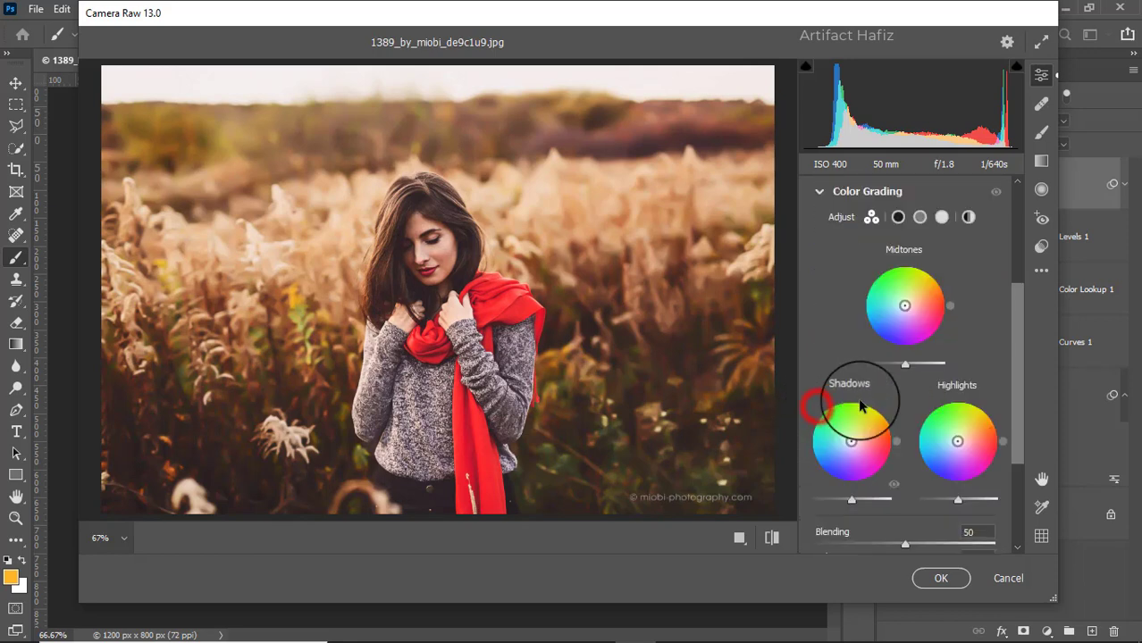
{"action": "left_click", "coordinate": [907, 302]}
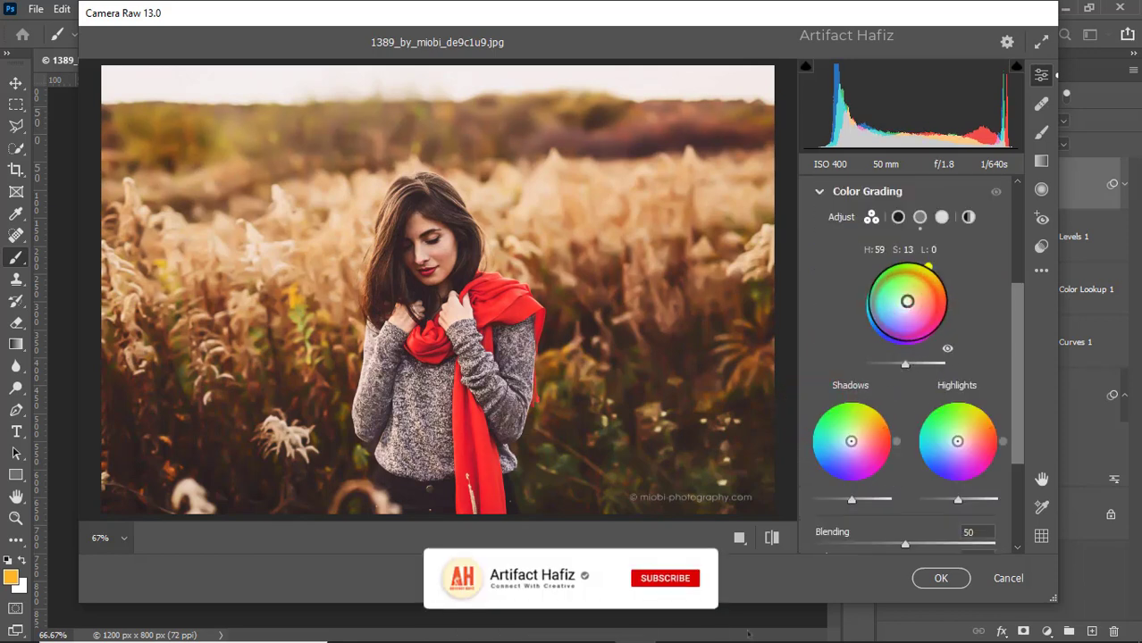
{"action": "mouse_move", "coordinate": [930, 272]}
{"action": "left_mouse_down"}
{"action": "mouse_move", "coordinate": [971, 349]}
{"action": "mouse_move", "coordinate": [951, 278]}
{"action": "mouse_move", "coordinate": [931, 257]}
{"action": "mouse_move", "coordinate": [961, 280]}
{"action": "mouse_move", "coordinate": [955, 269]}
{"action": "left_mouse_up"}
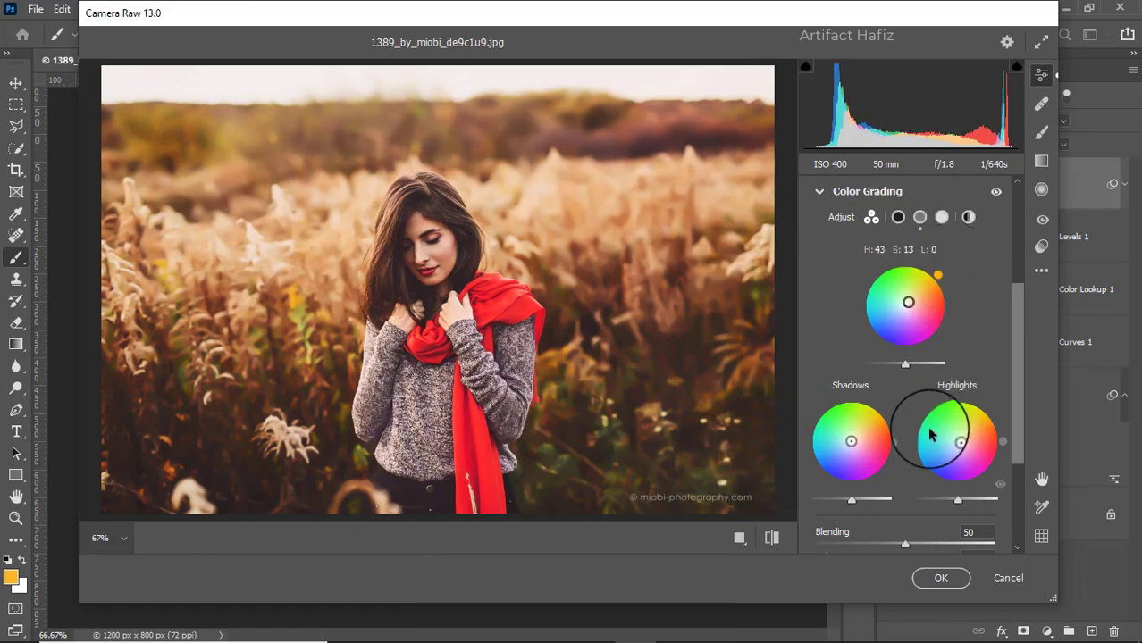
Step: Add a slight dark vignette to the photo with Vignetting set to -7
{"action": "scroll", "coordinate": [828, 478], "scroll_direction": "down", "scroll_amount": 2}
{"action": "scroll", "coordinate": [824, 473], "scroll_direction": "down", "scroll_amount": 2}
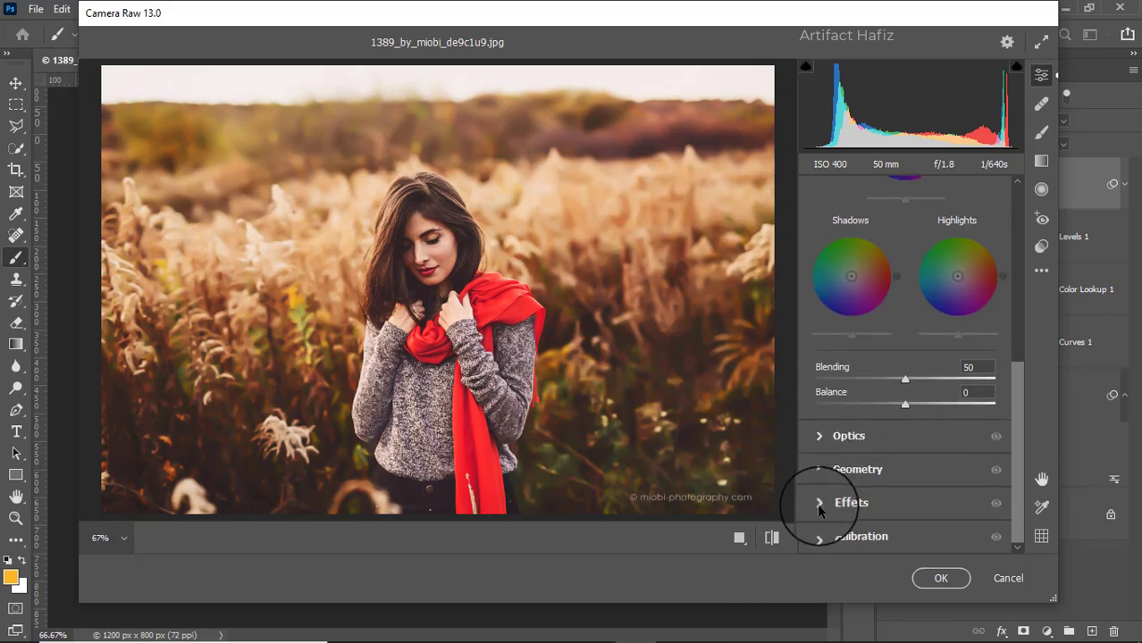
{"action": "left_click", "coordinate": [819, 506]}
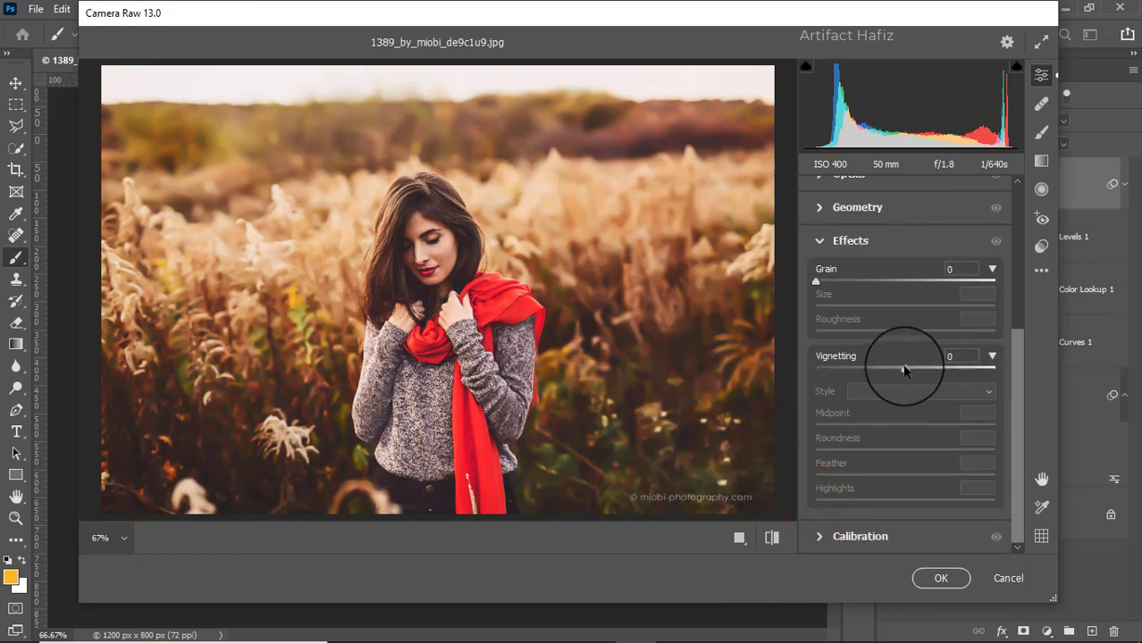
{"action": "left_click_drag", "start_coordinate": [905, 368], "coordinate": [899, 368]}
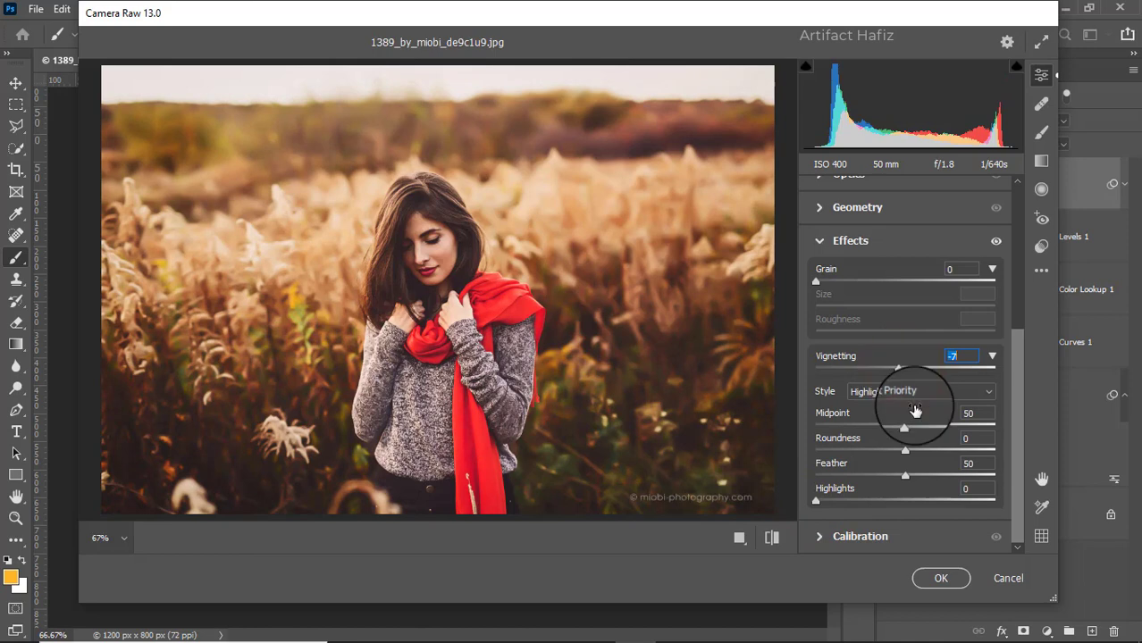
Step: Set Calibration saturation to -6 for Red Primary, +6 for Green Primary and +6 for Blue Primary, and apply the Camera Raw filter
{"action": "left_click", "coordinate": [820, 537]}
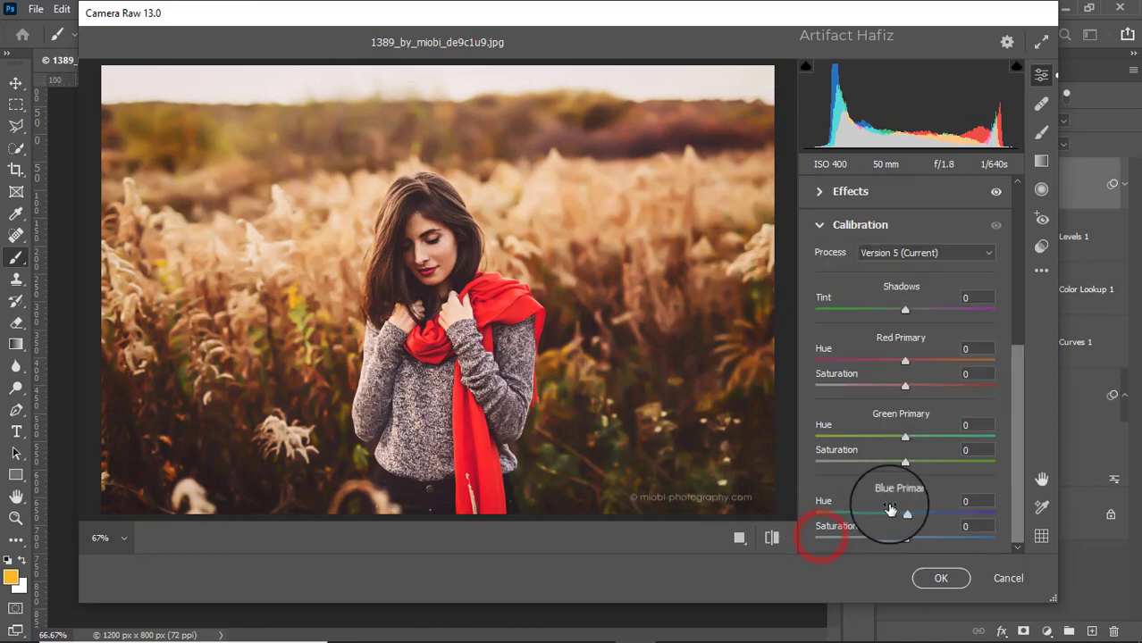
{"action": "left_click_drag", "start_coordinate": [905, 389], "coordinate": [900, 386]}
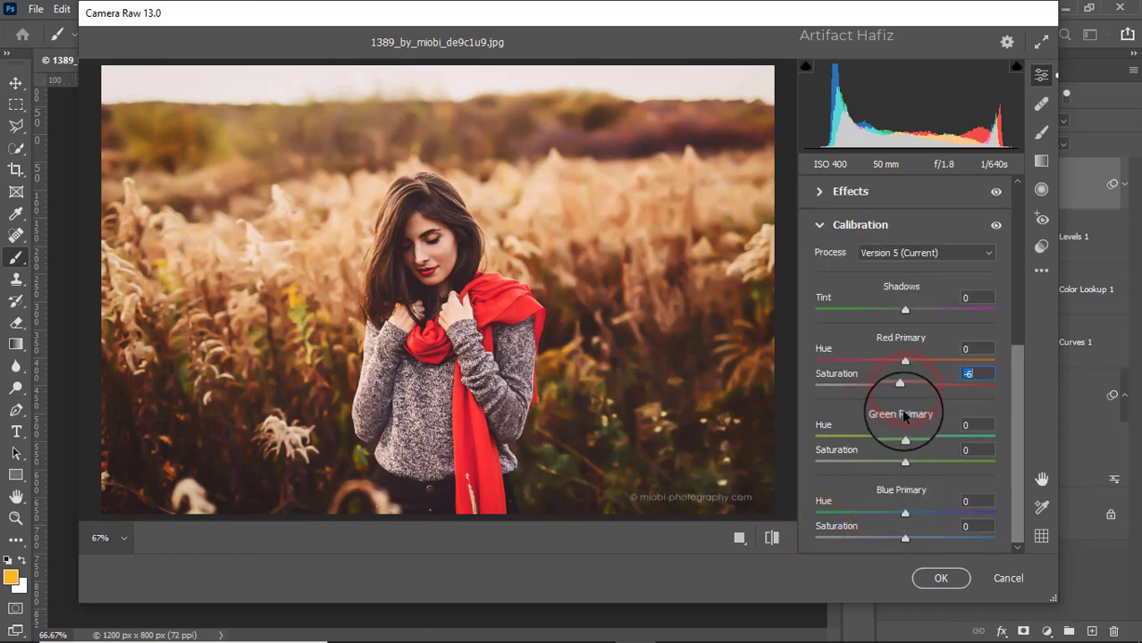
{"action": "left_click_drag", "start_coordinate": [909, 460], "coordinate": [911, 459]}
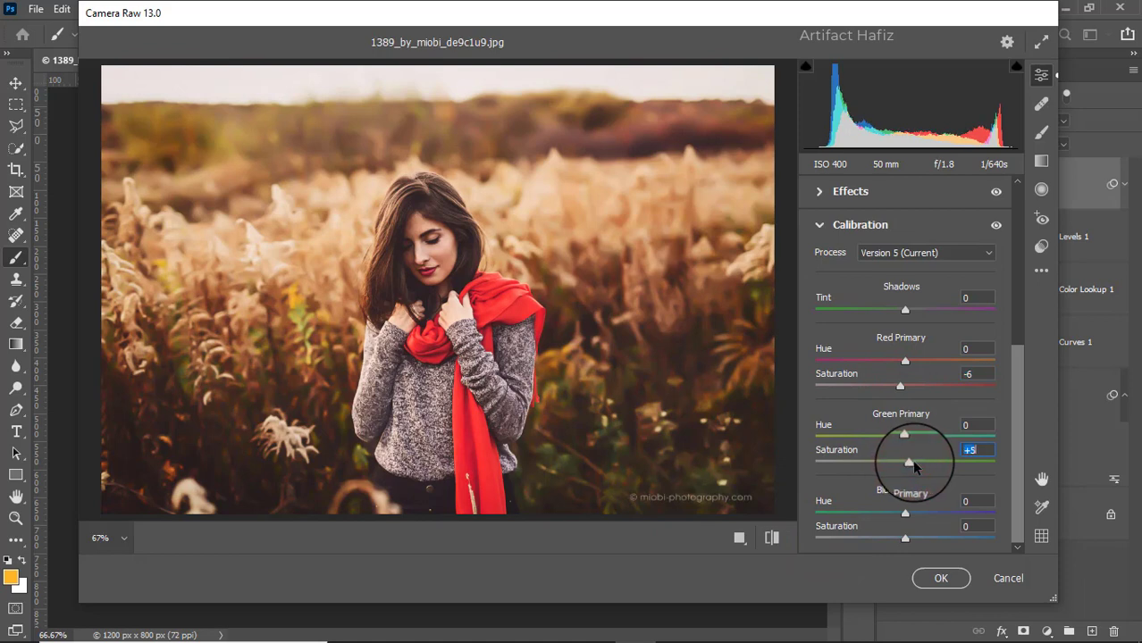
{"action": "left_click_drag", "start_coordinate": [910, 462], "coordinate": [912, 462]}
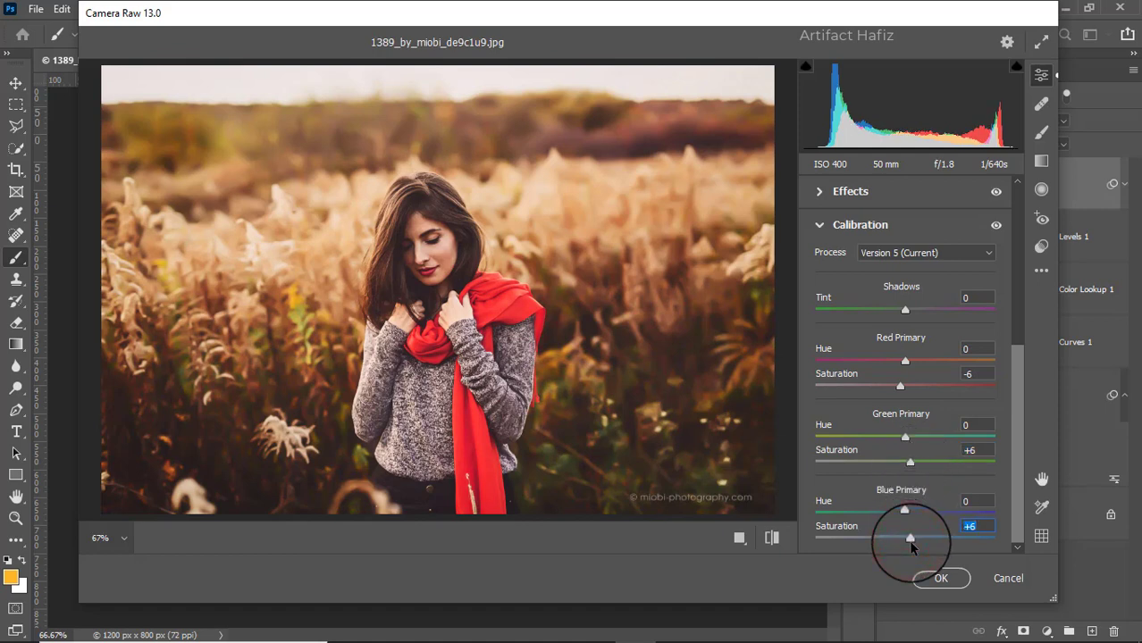
{"action": "left_click", "coordinate": [941, 579]}
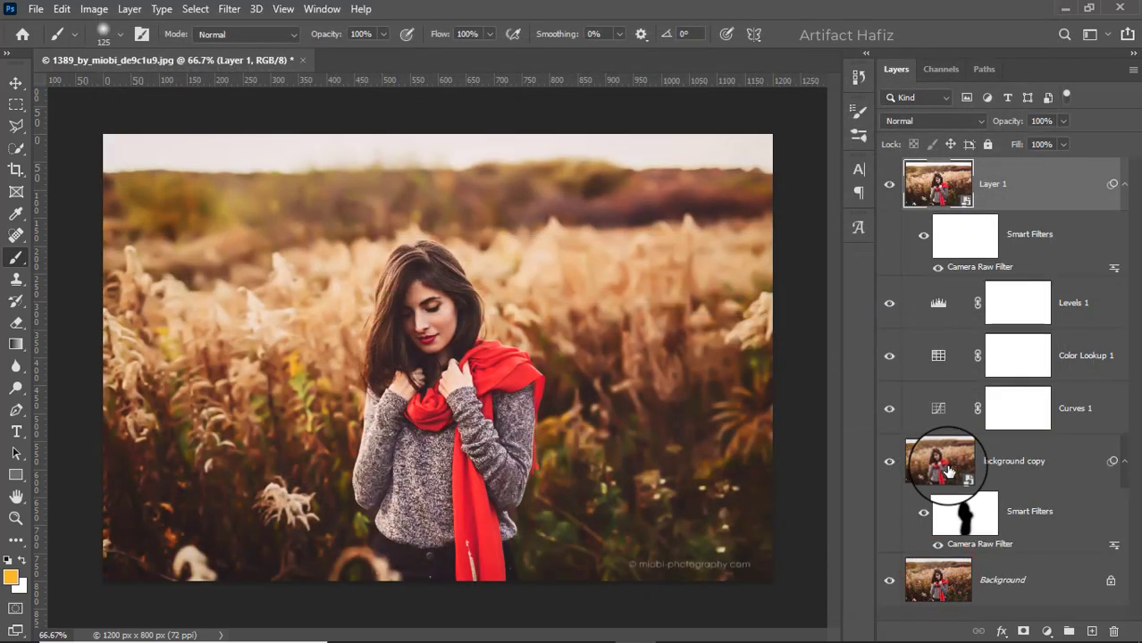
Step: Compare the original photo with the finished grade by hiding and restoring all layers above the Background
{"action": "left_click", "coordinate": [889, 582], "text": "alt"}
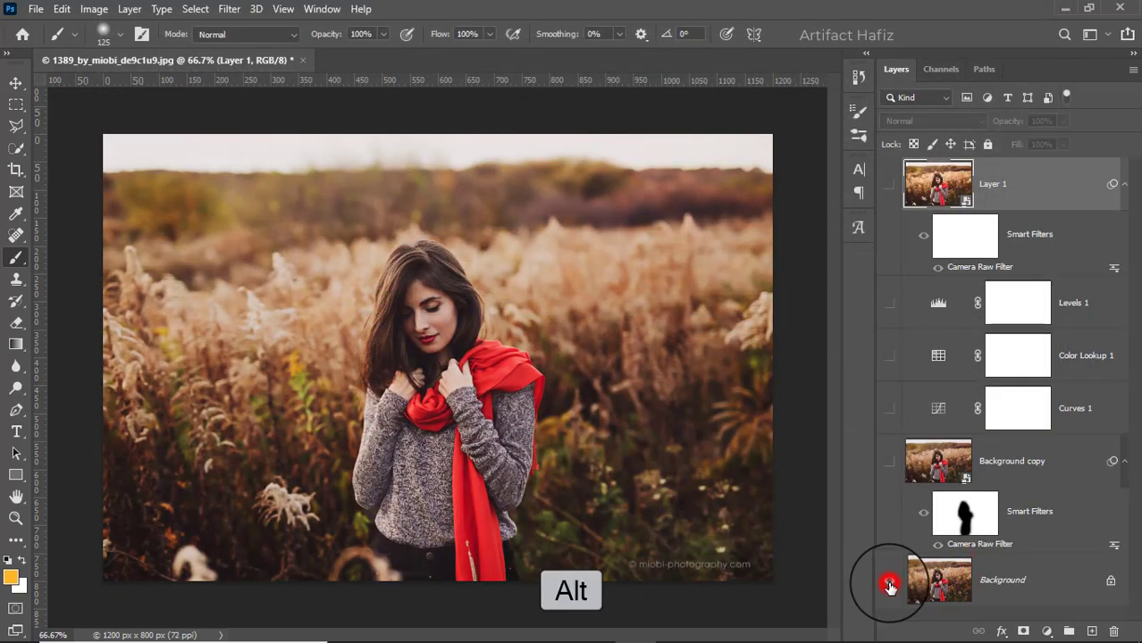
{"action": "left_click", "coordinate": [889, 582], "text": "alt"}
{"action": "left_click", "coordinate": [889, 582], "text": "alt"}
{"action": "left_click", "coordinate": [890, 583], "text": "alt"}
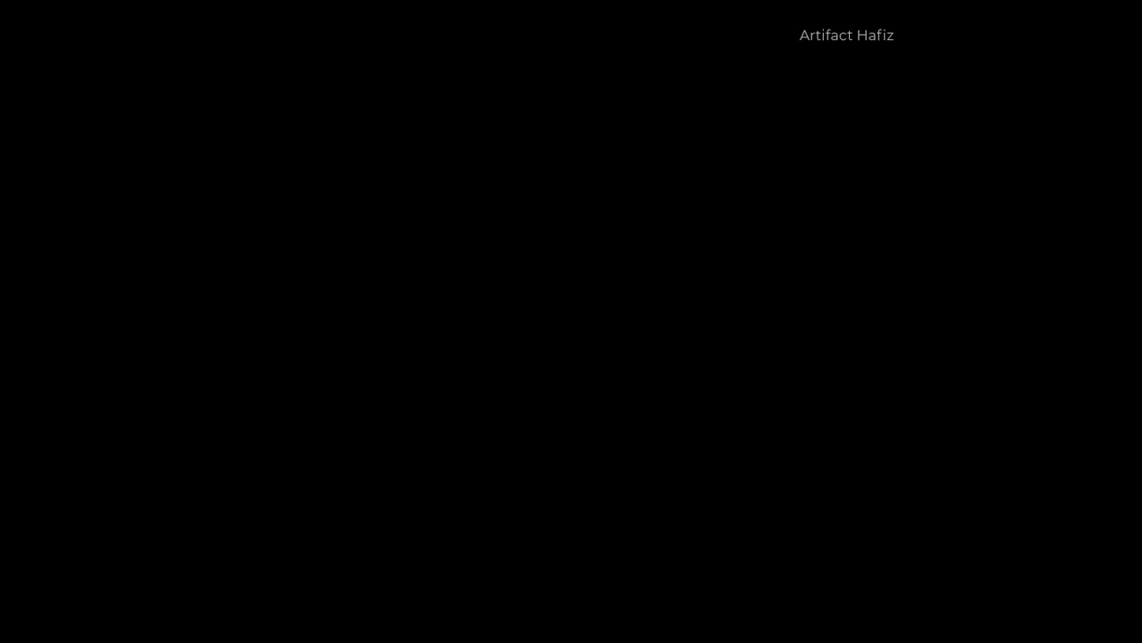